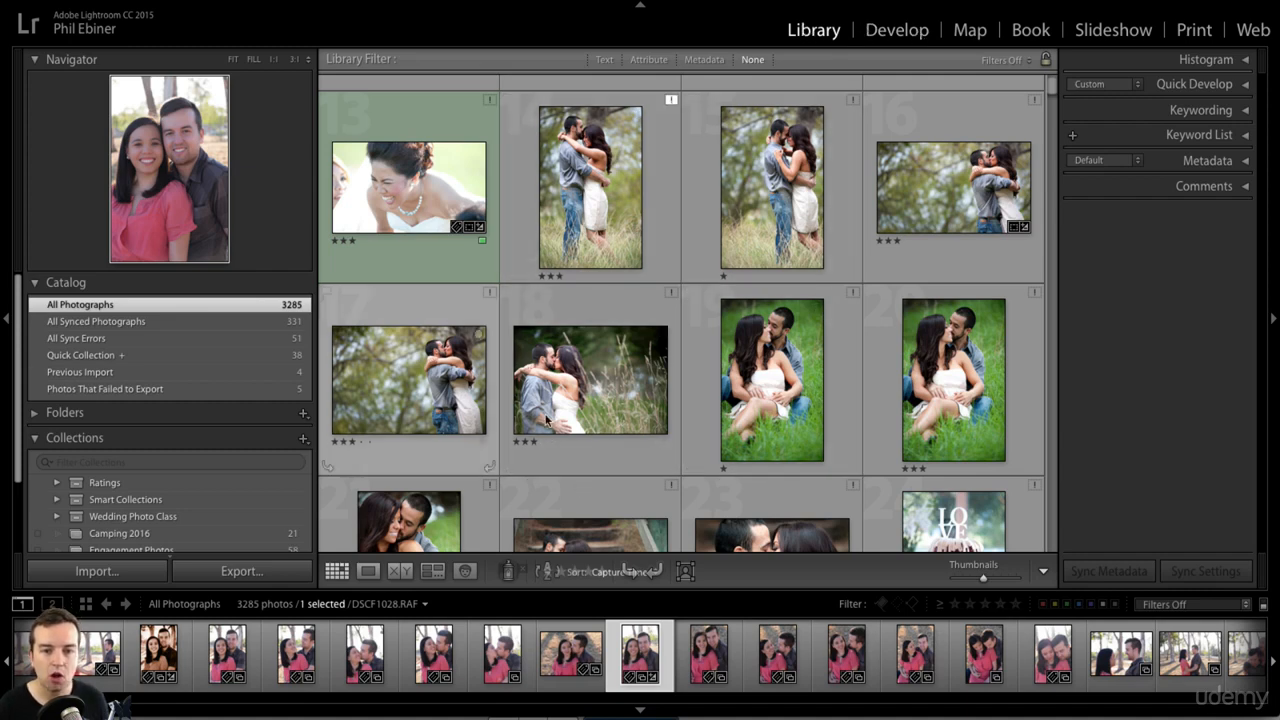
Step: Import only Geneva Statues.CR2 from the Desktop folder, leaving out photo.JPG and allowing suspected duplicates to be imported
{"action": "left_click", "coordinate": [115, 571]}
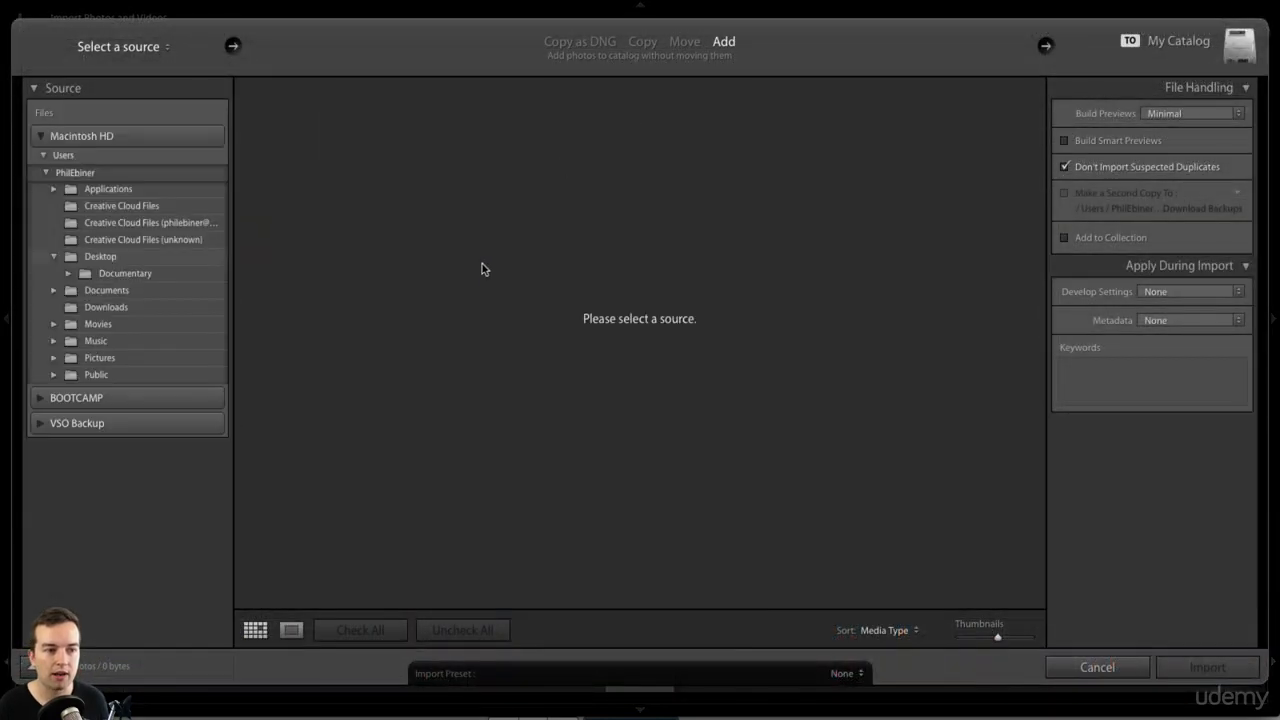
{"action": "left_click", "coordinate": [53, 256]}
{"action": "left_click", "coordinate": [101, 259]}
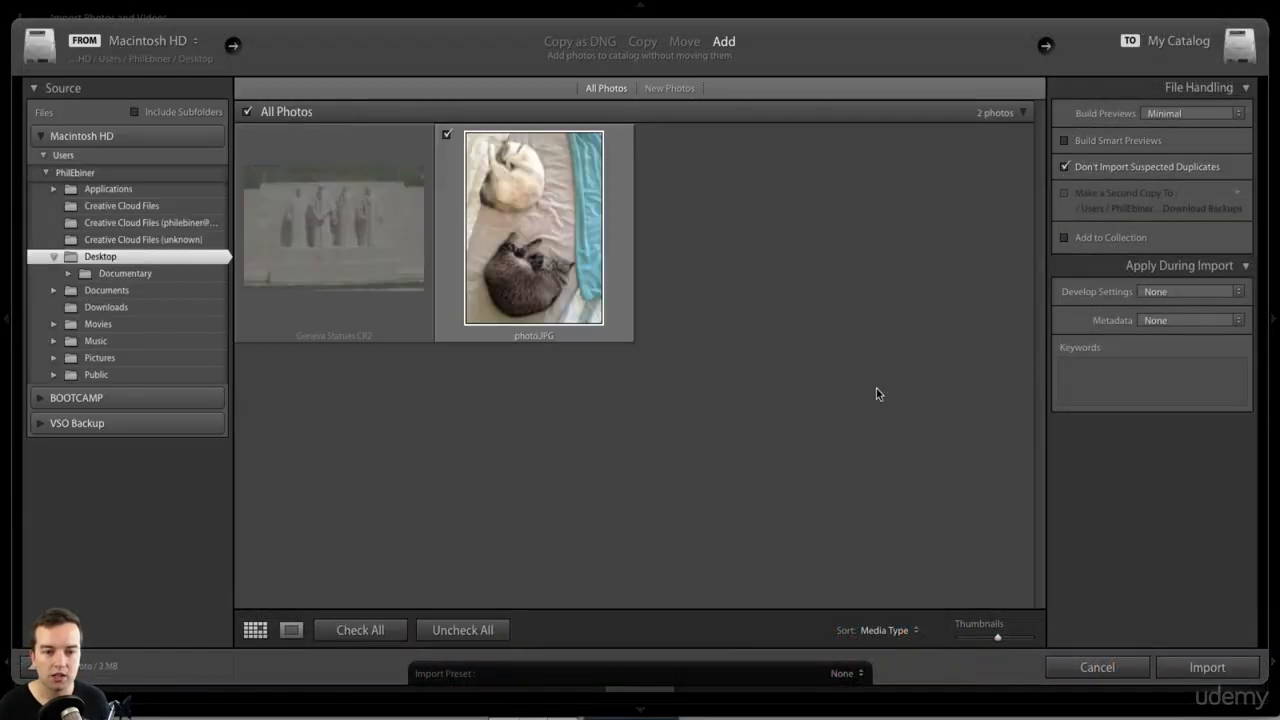
{"action": "left_click", "coordinate": [1065, 167]}
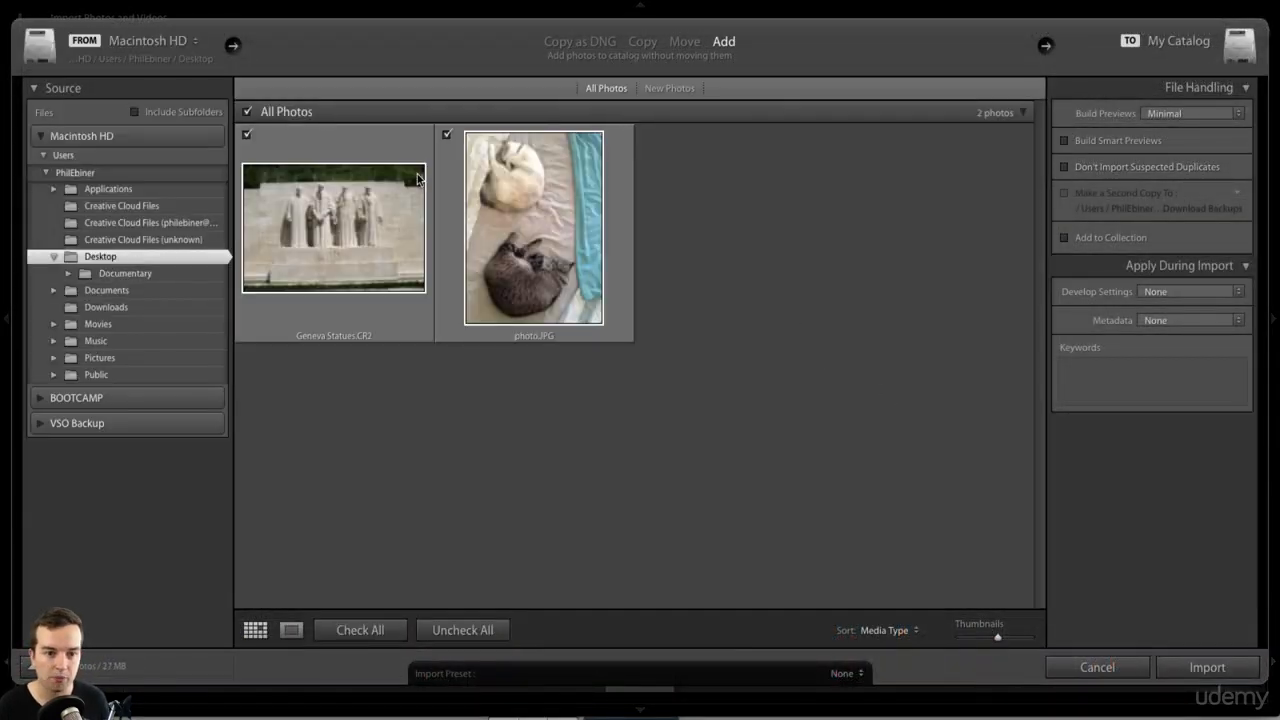
{"action": "left_click", "coordinate": [447, 134]}
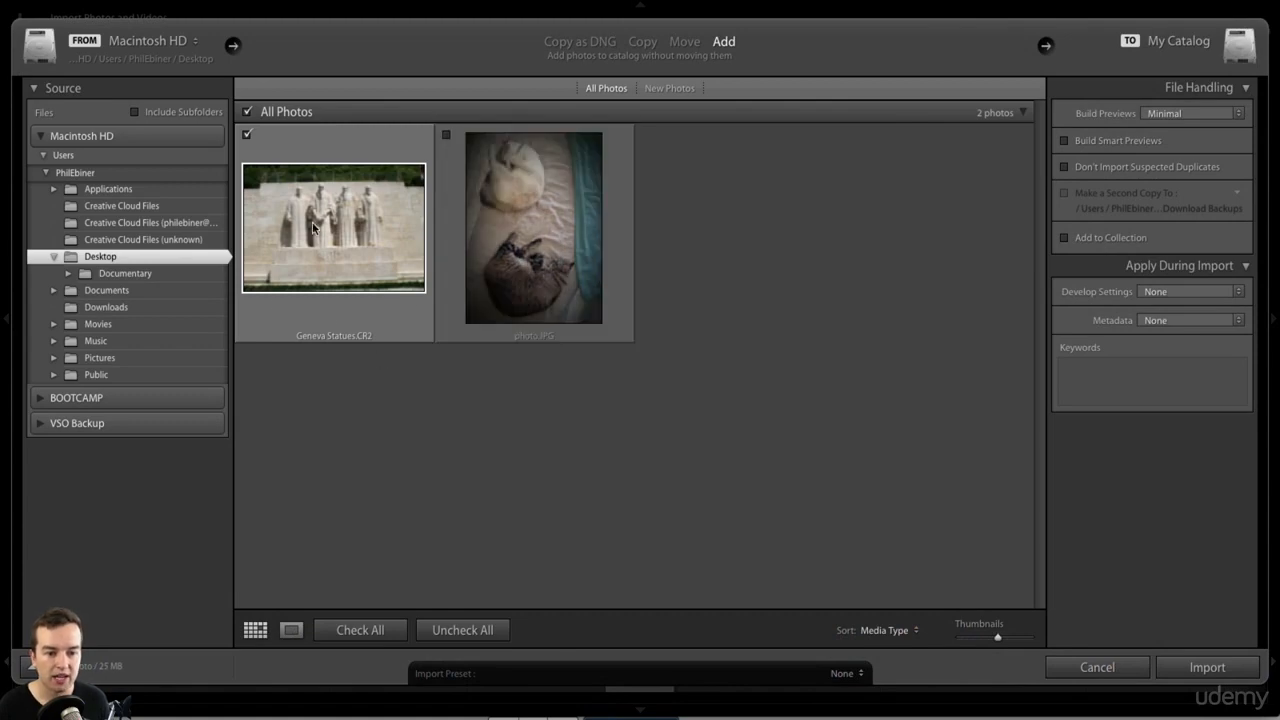
{"action": "left_click", "coordinate": [1207, 668]}
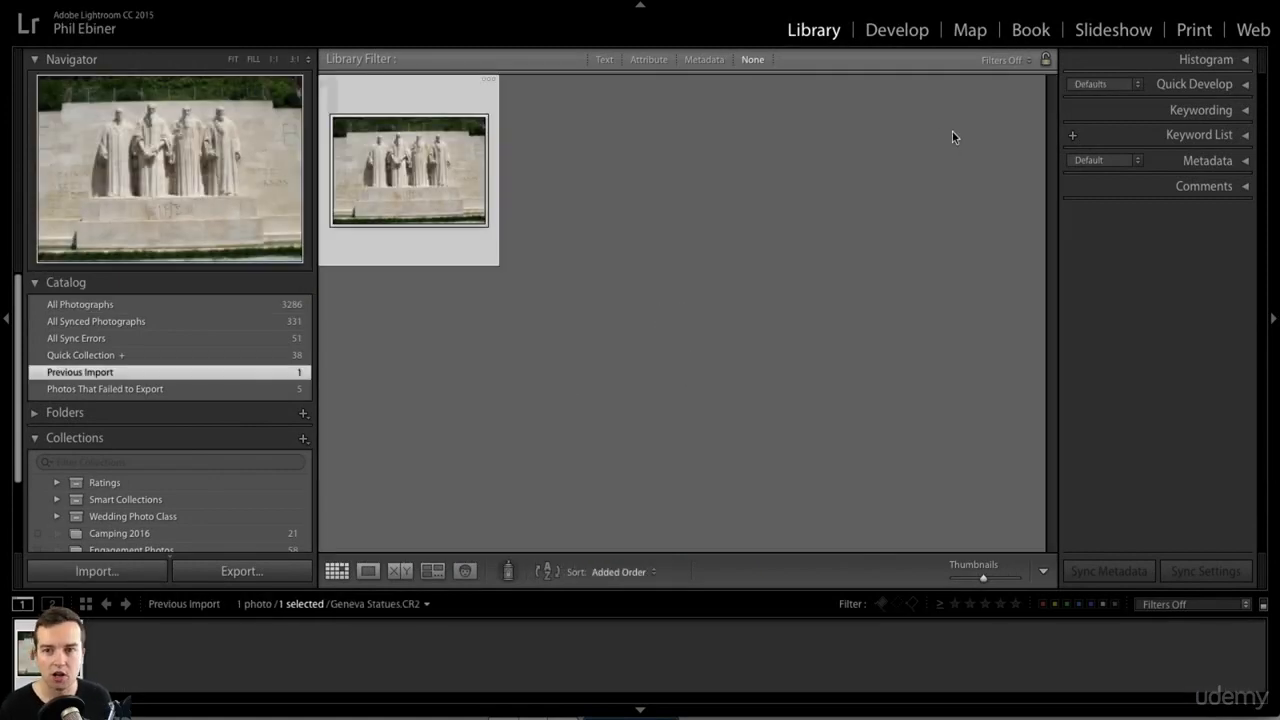
Step: Open the imported statue photo in Develop and hide the filmstrip and module picker to give the image more room
{"action": "left_click", "coordinate": [900, 30]}
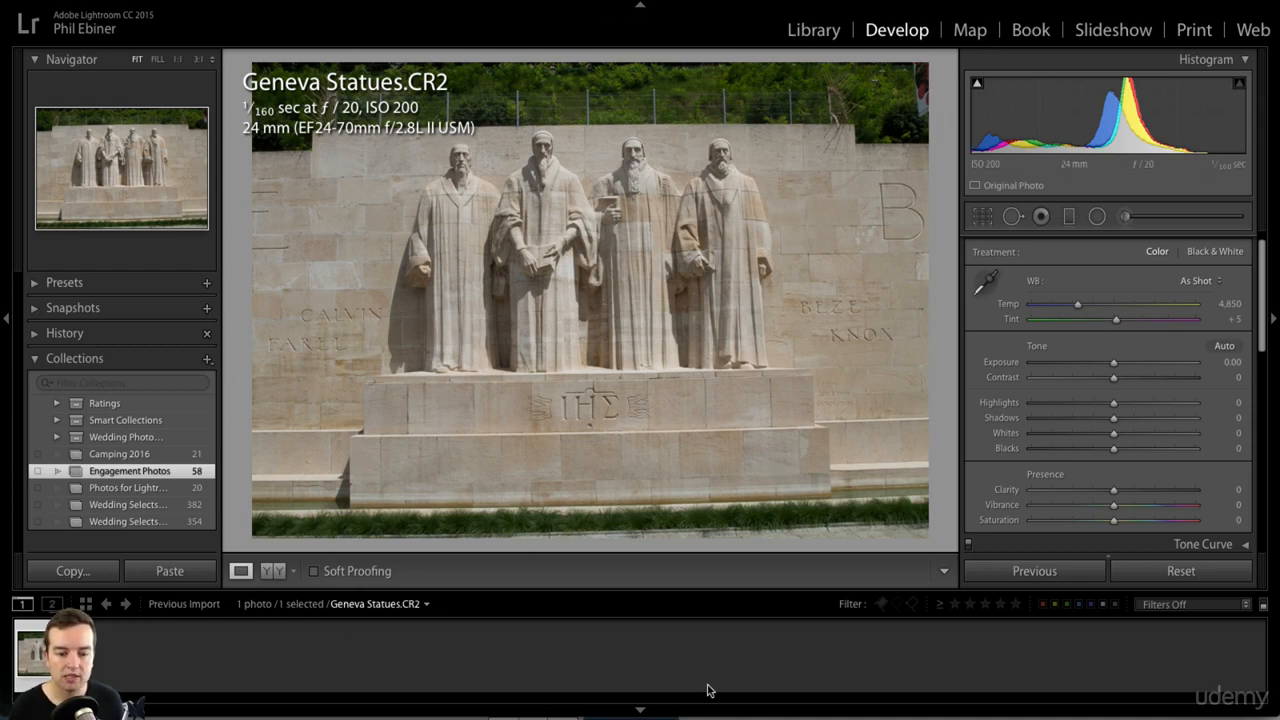
{"action": "left_click", "coordinate": [640, 710]}
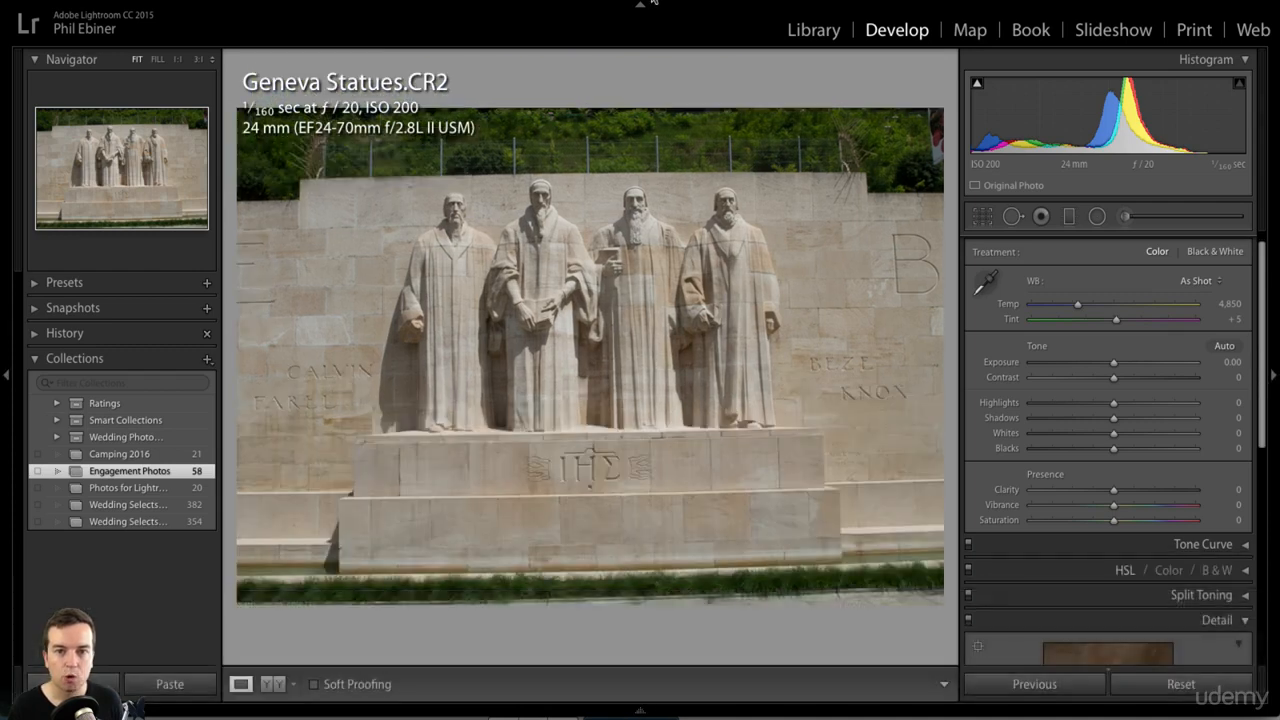
{"action": "left_click", "coordinate": [640, 5]}
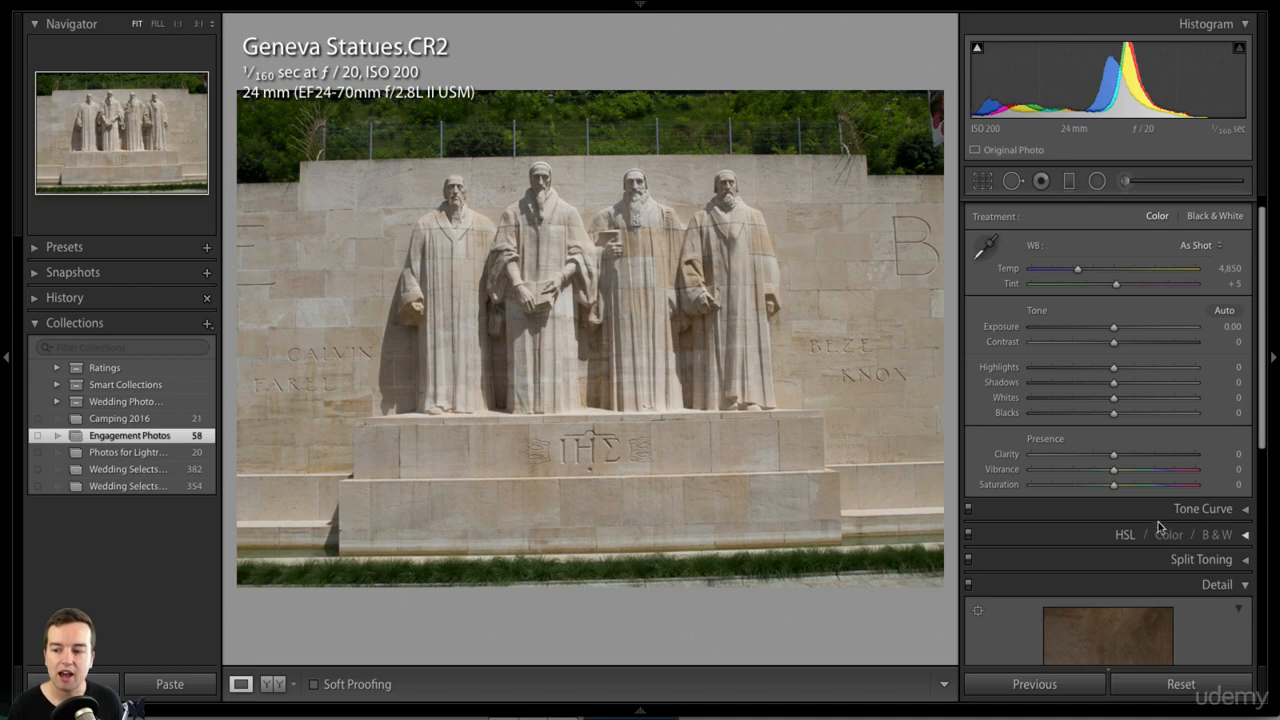
Step: Collapse the Basic and Detail adjustment sections
{"action": "scroll", "coordinate": [1090, 230], "scroll_direction": "up", "scroll_amount": 2}
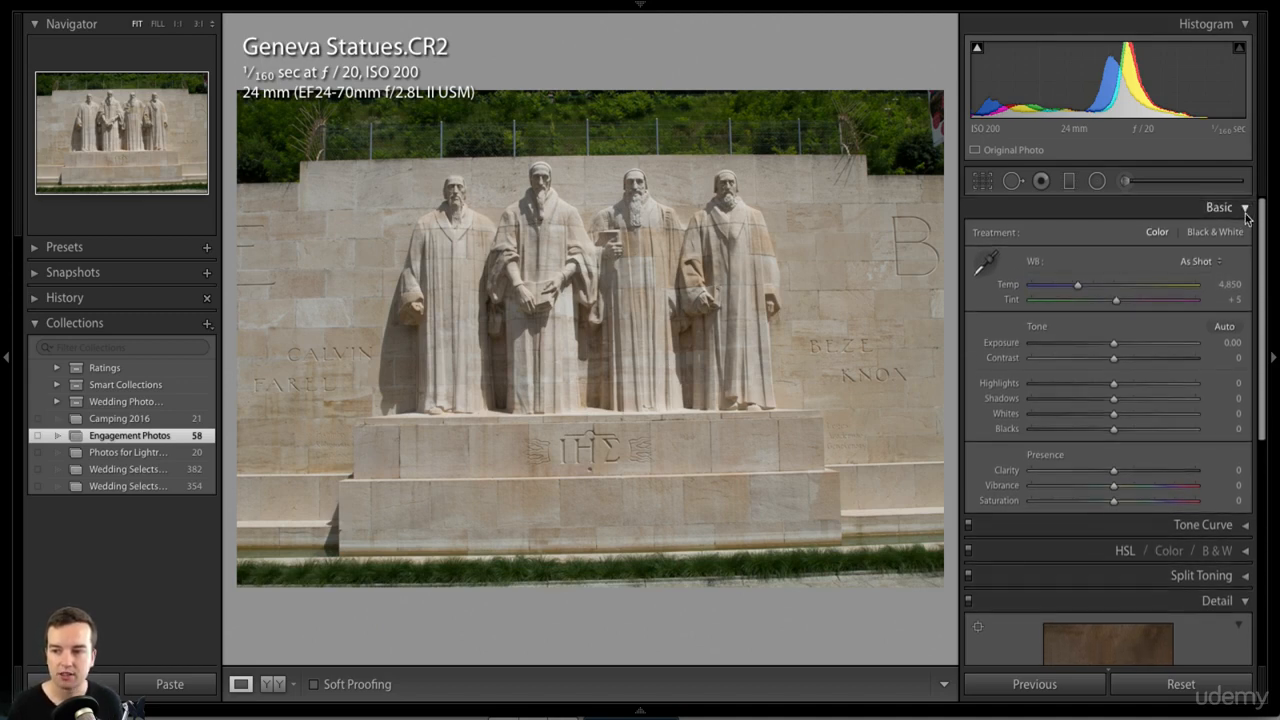
{"action": "left_click", "coordinate": [1244, 208]}
{"action": "left_click", "coordinate": [1245, 309]}
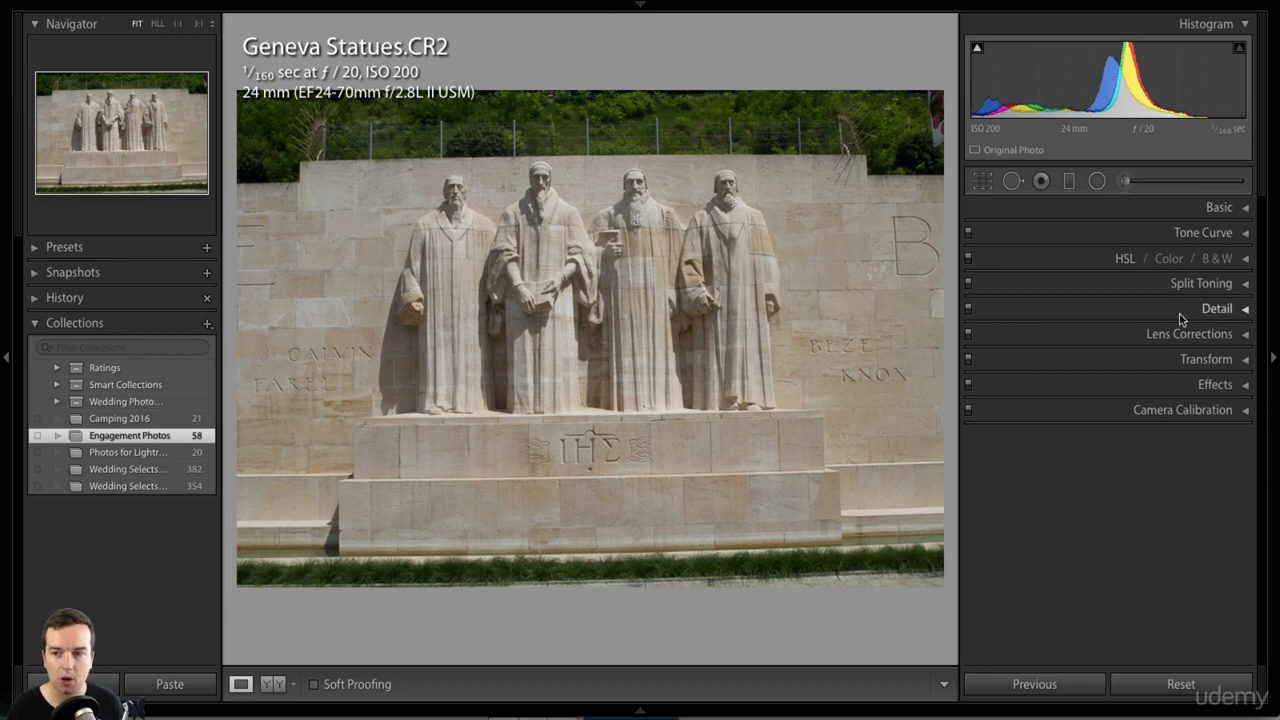
Step: Try cropping the photo closely around the four statues and rotating it to an angle of 0.92
{"action": "left_click", "coordinate": [983, 181]}
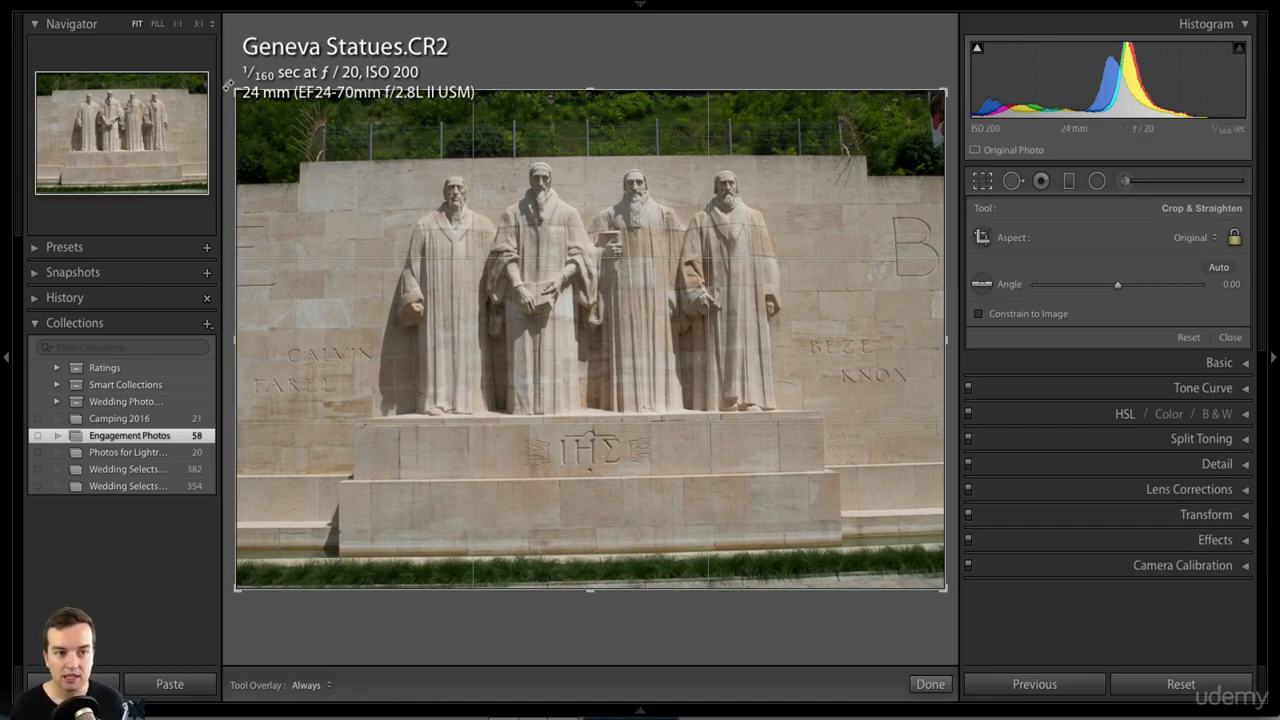
{"action": "left_click_drag", "start_coordinate": [228, 86], "coordinate": [345, 165]}
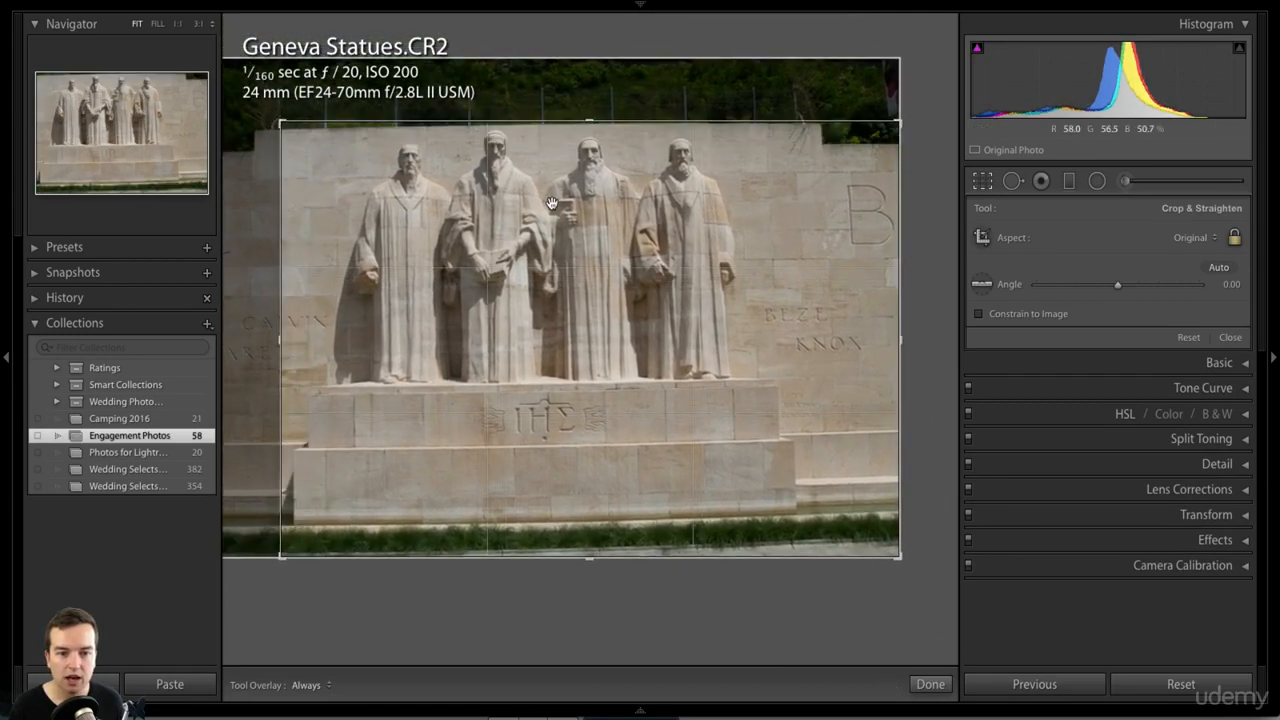
{"action": "left_click_drag", "start_coordinate": [552, 203], "coordinate": [607, 236]}
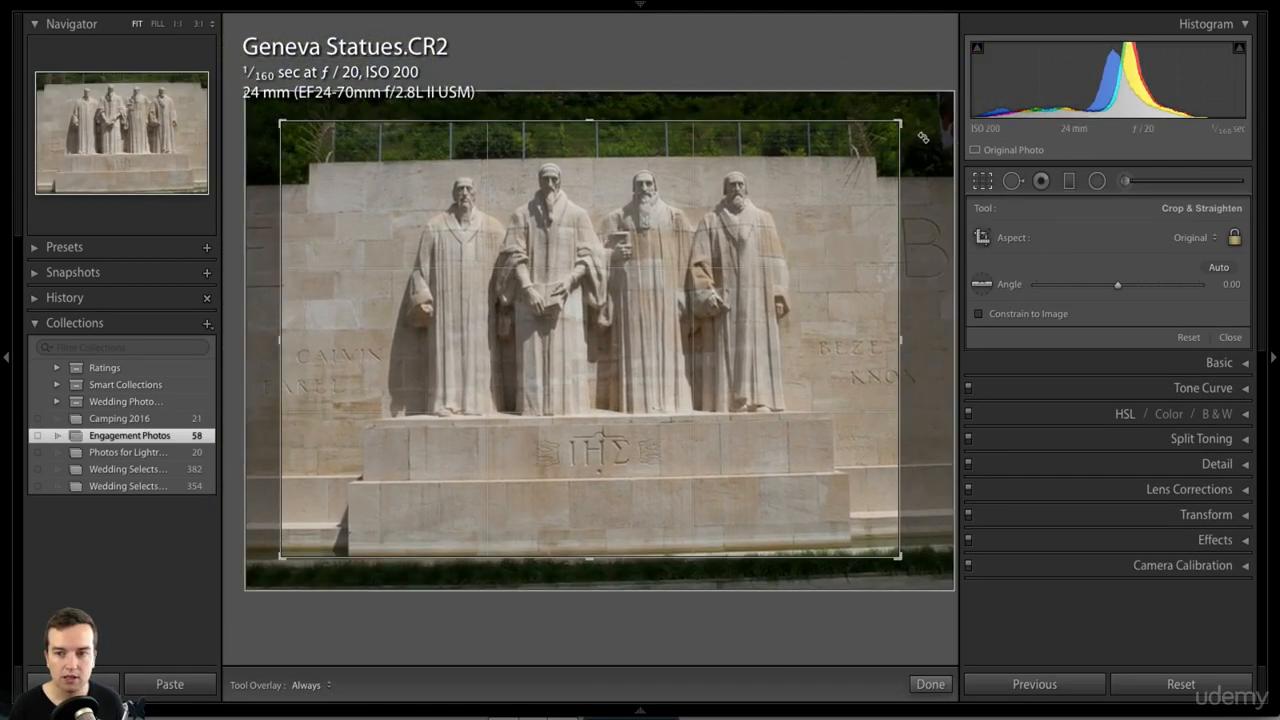
{"action": "left_click_drag", "start_coordinate": [901, 123], "coordinate": [864, 165]}
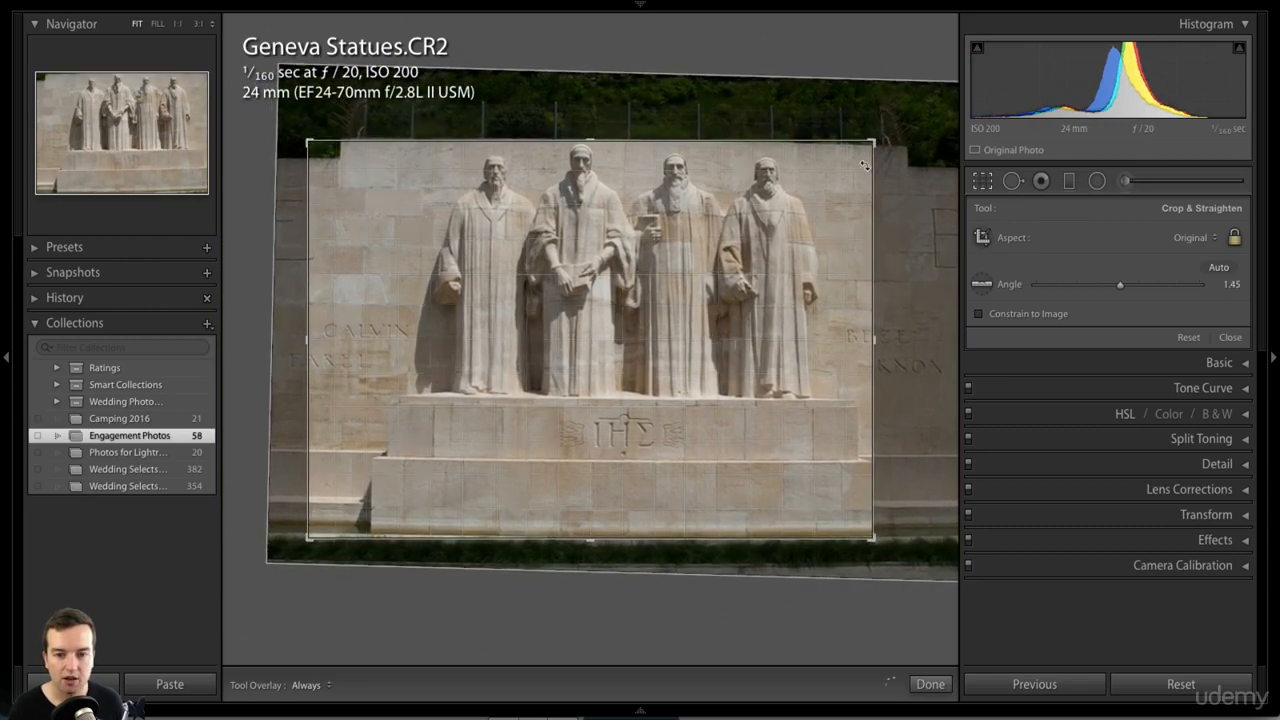
{"action": "left_click_drag", "start_coordinate": [787, 193], "coordinate": [740, 215]}
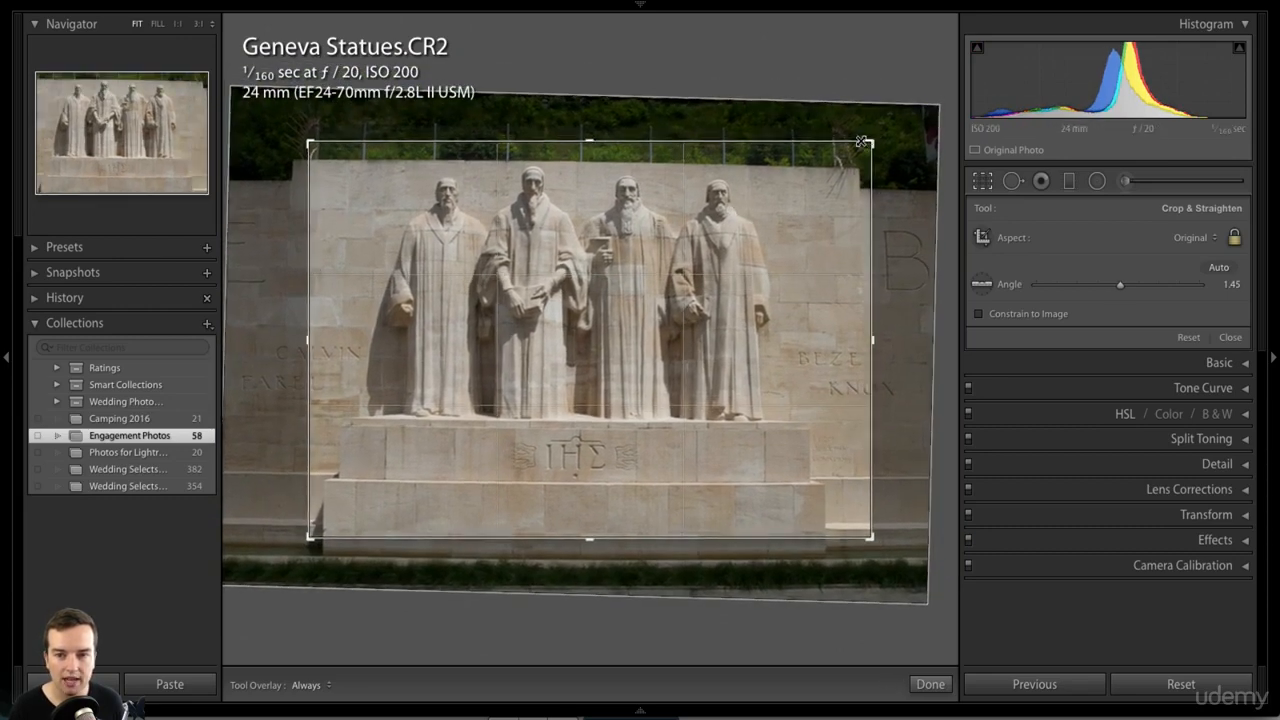
{"action": "left_click_drag", "start_coordinate": [862, 142], "coordinate": [870, 187]}
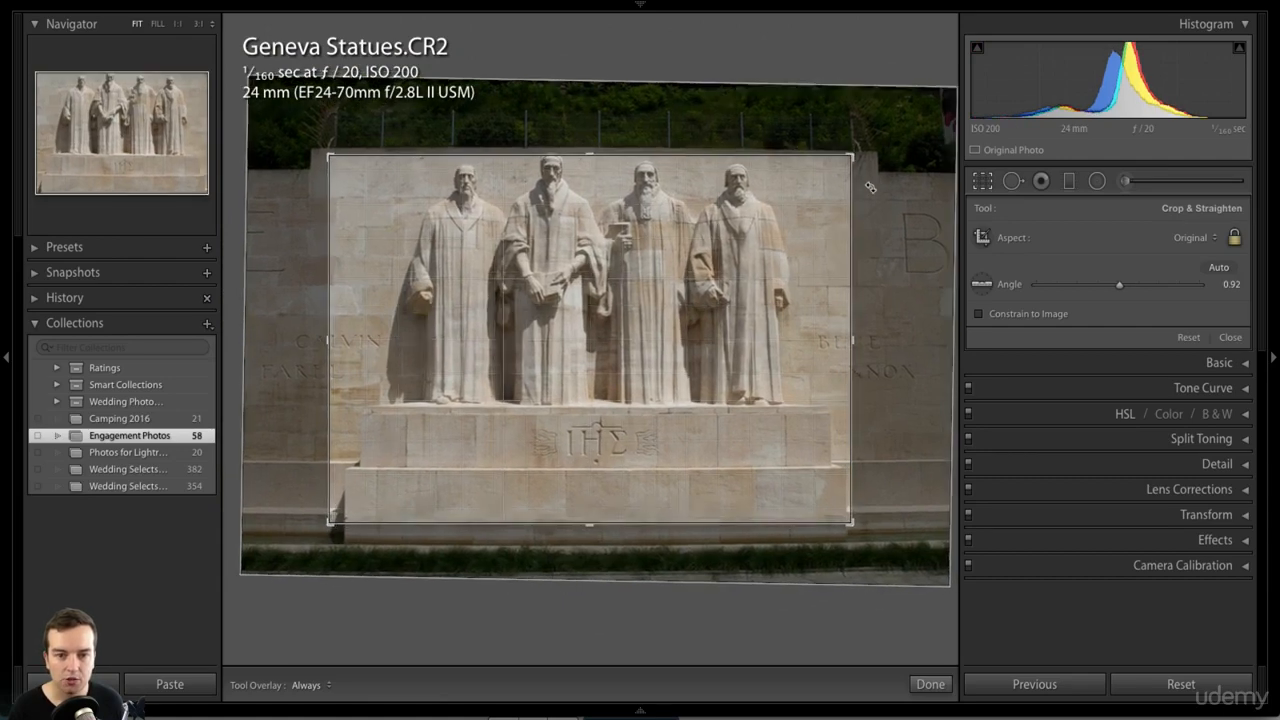
{"action": "left_click_drag", "start_coordinate": [686, 208], "coordinate": [686, 212]}
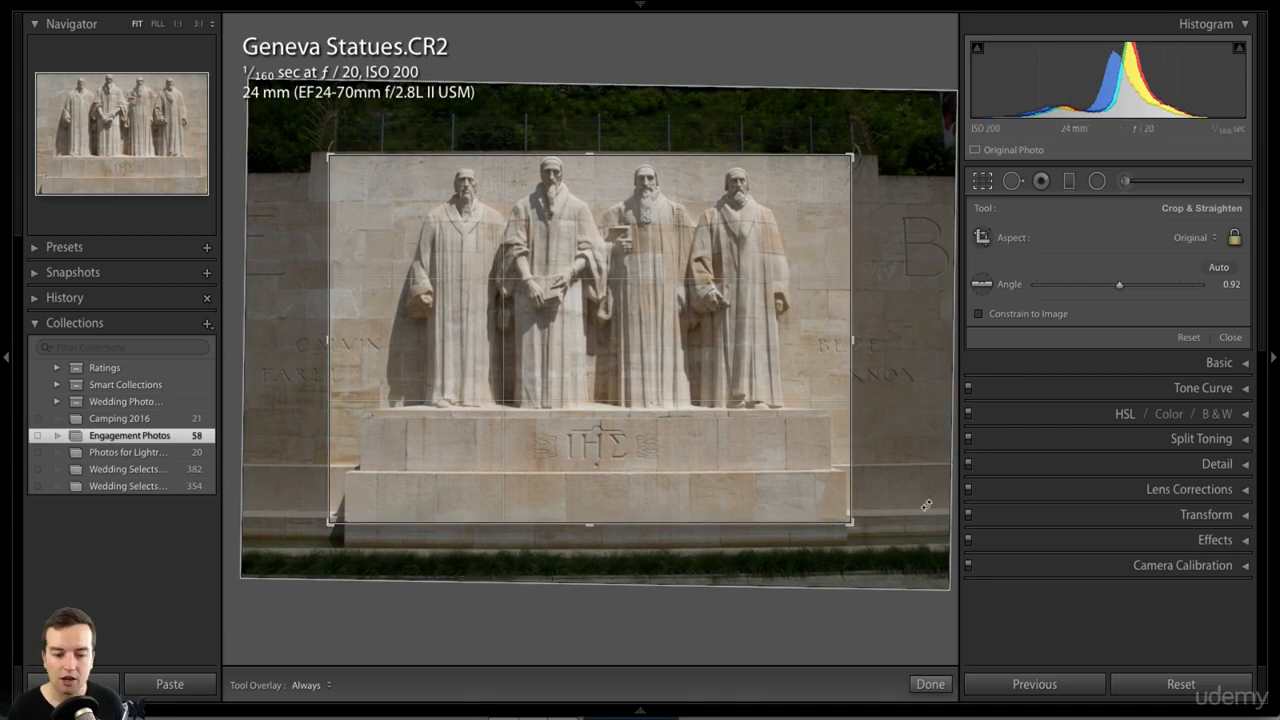
Step: Undo the crop and rotation changes and reset the photo to its full original frame
{"action": "key", "text": "ctrl+z"}
{"action": "key", "text": "ctrl+z"}
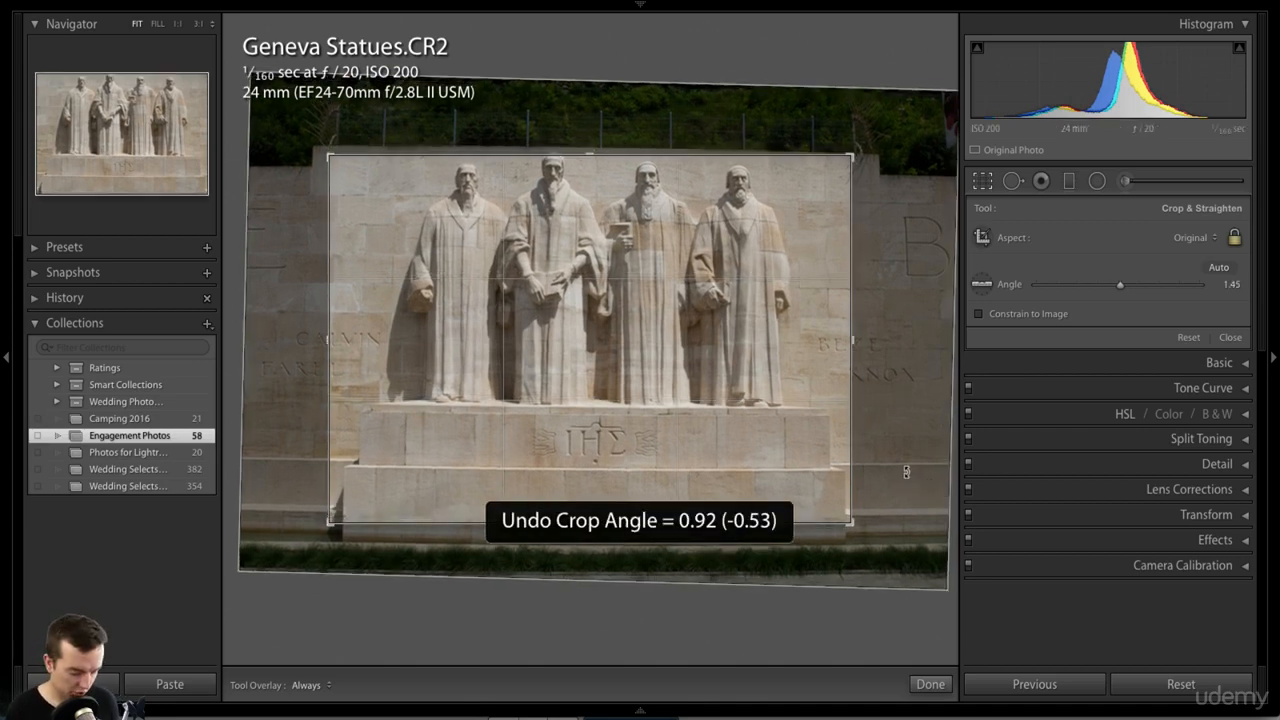
{"action": "key", "text": "ctrl+z"}
{"action": "key", "text": "ctrl+z"}
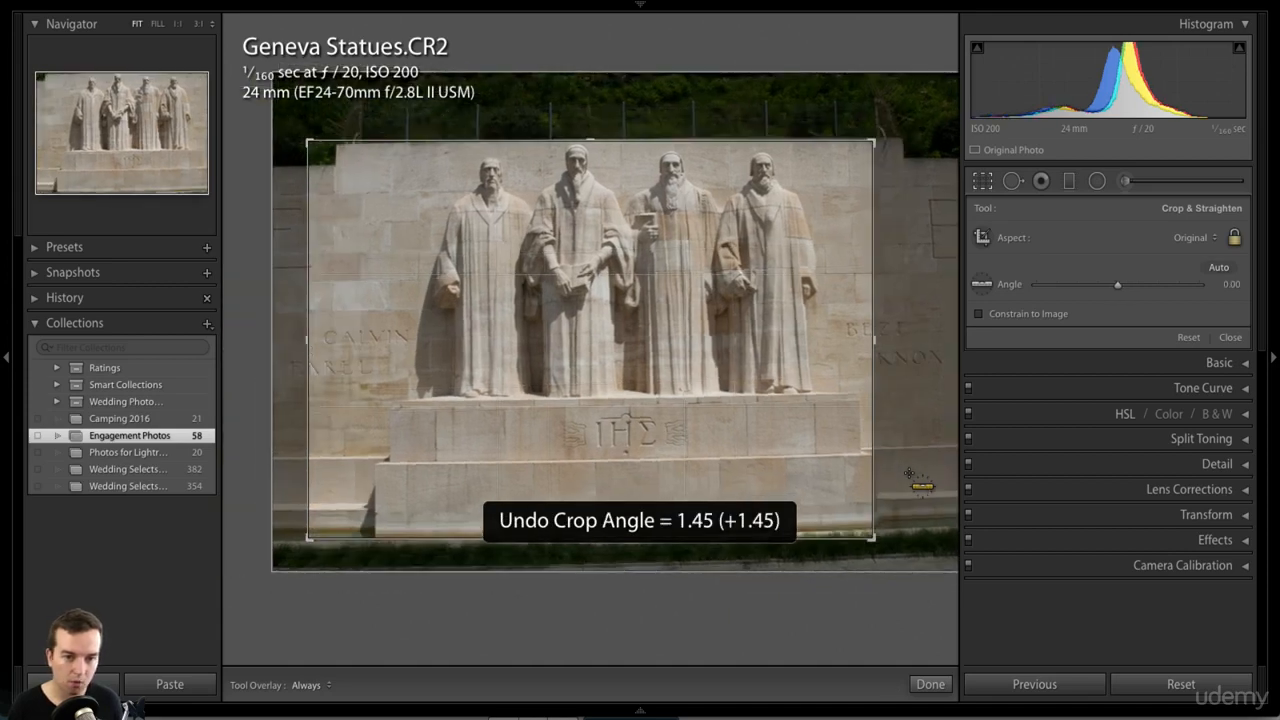
{"action": "key", "text": "ctrl+z"}
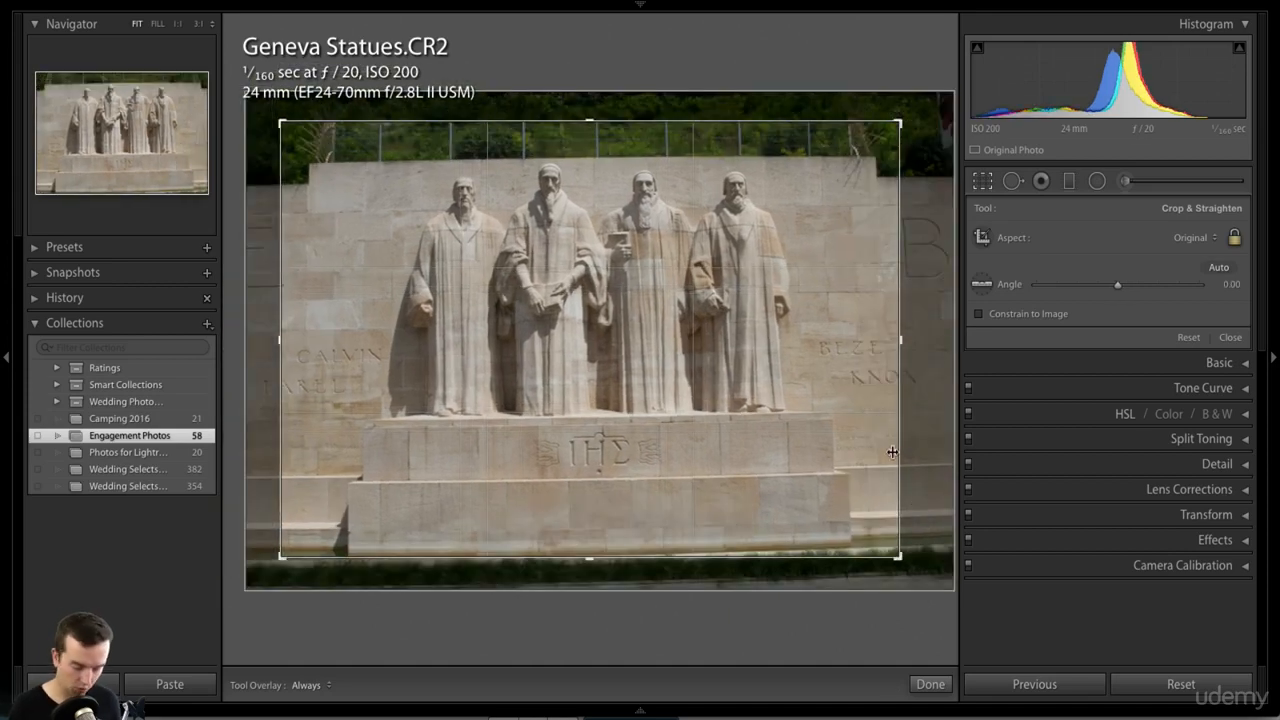
{"action": "key", "text": "ctrl+z"}
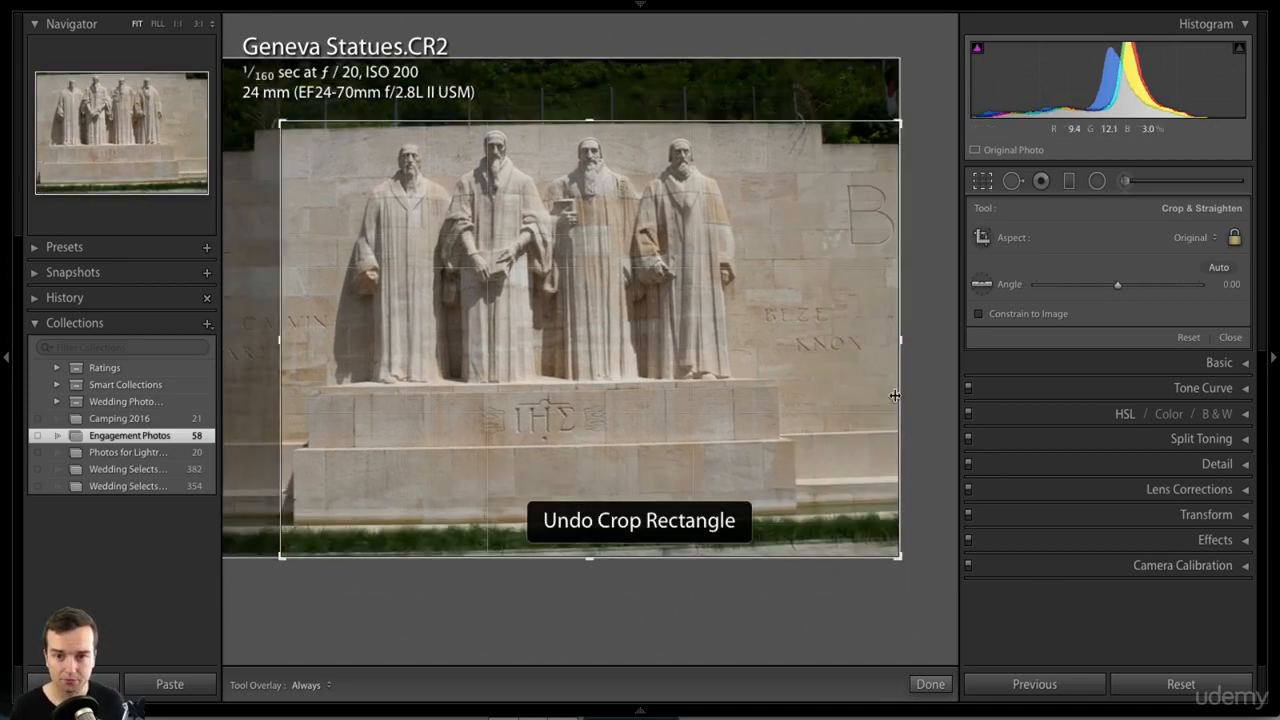
{"action": "left_click", "coordinate": [1145, 685]}
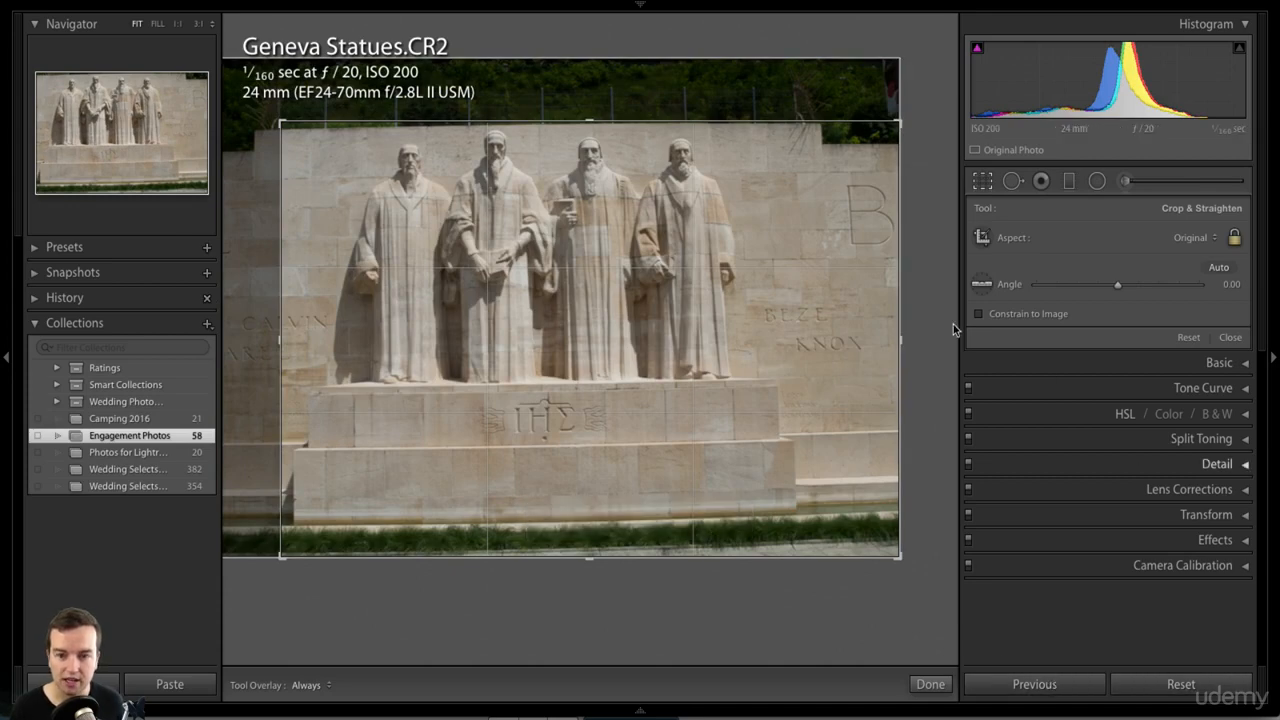
{"action": "mouse_move", "coordinate": [1088, 673]}
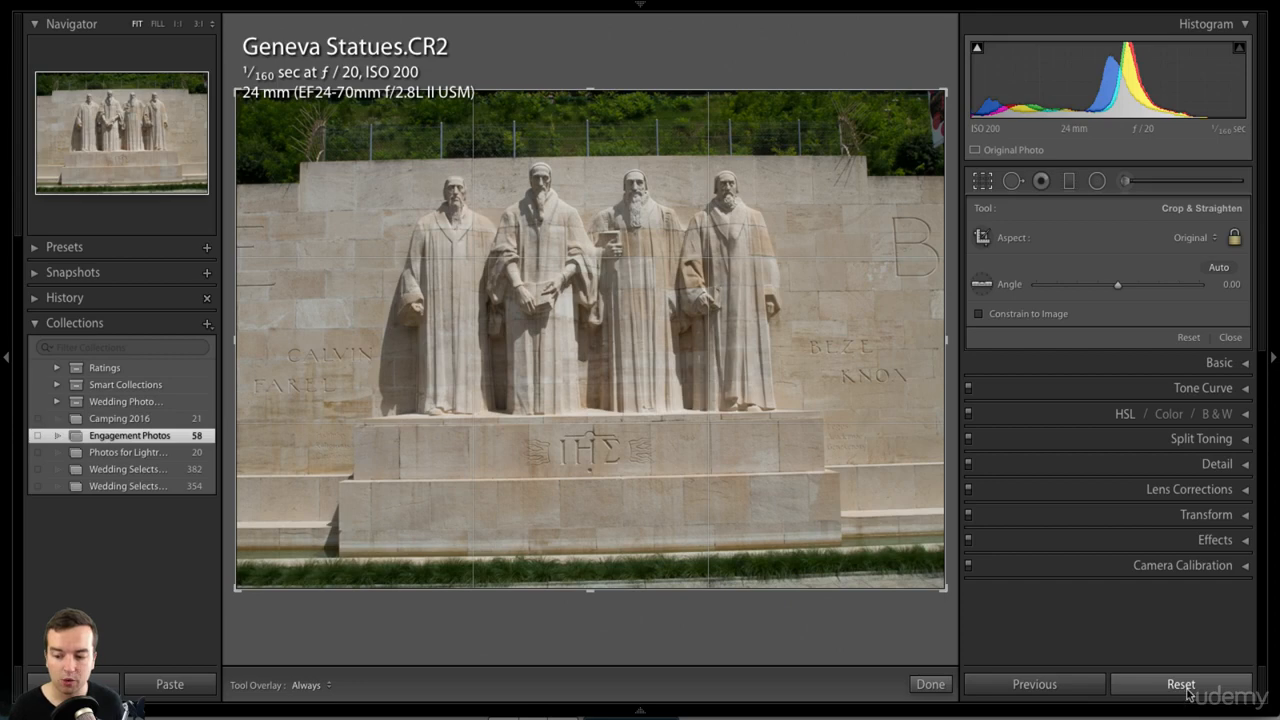
Step: Crop the photo in its original aspect ratio to frame the four statues and their pedestal, excluding the trees and grass
{"action": "left_click", "coordinate": [984, 181]}
{"action": "left_click", "coordinate": [984, 181]}
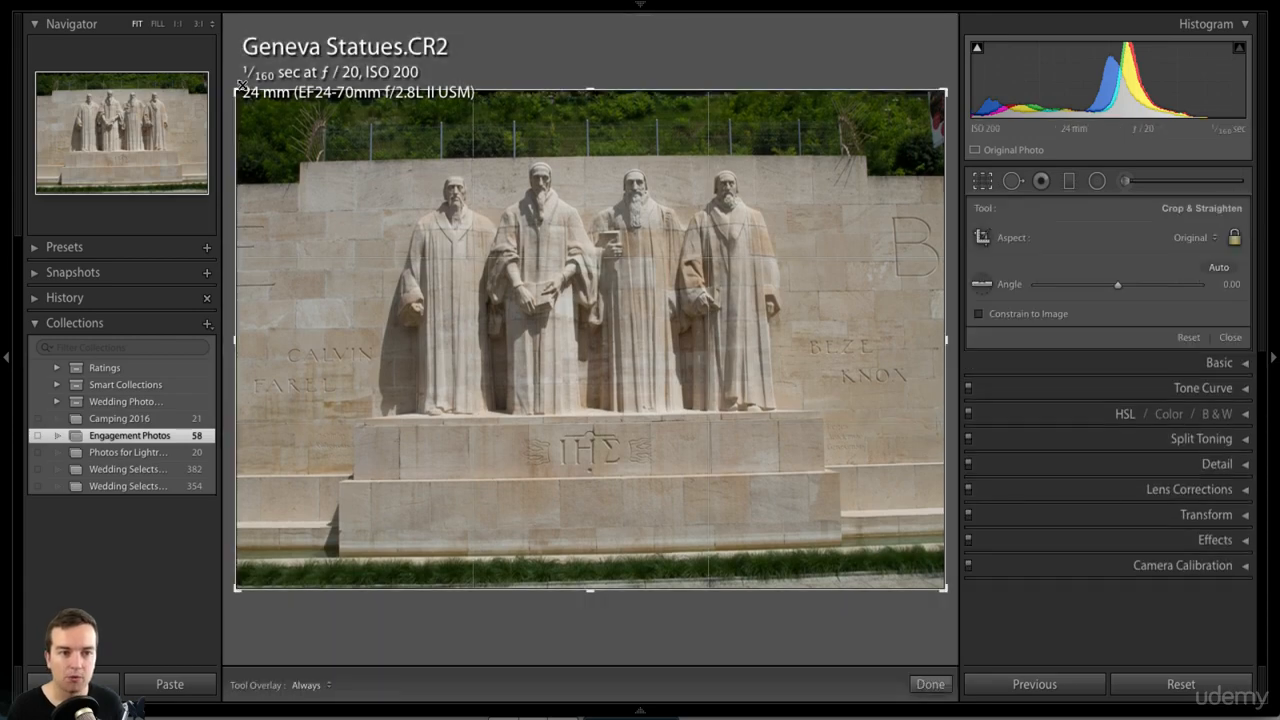
{"action": "left_click_drag", "start_coordinate": [240, 86], "coordinate": [417, 174]}
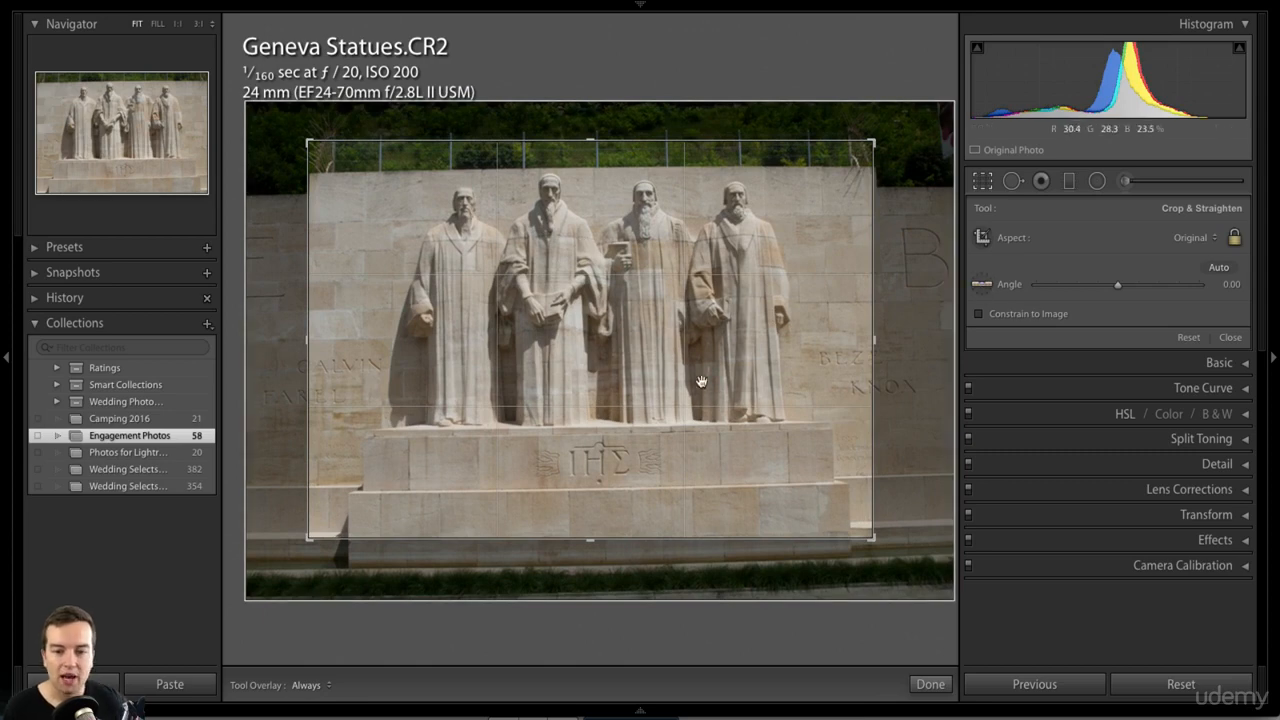
{"action": "left_click_drag", "start_coordinate": [701, 382], "coordinate": [667, 380]}
{"action": "left_click_drag", "start_coordinate": [878, 135], "coordinate": [861, 155]}
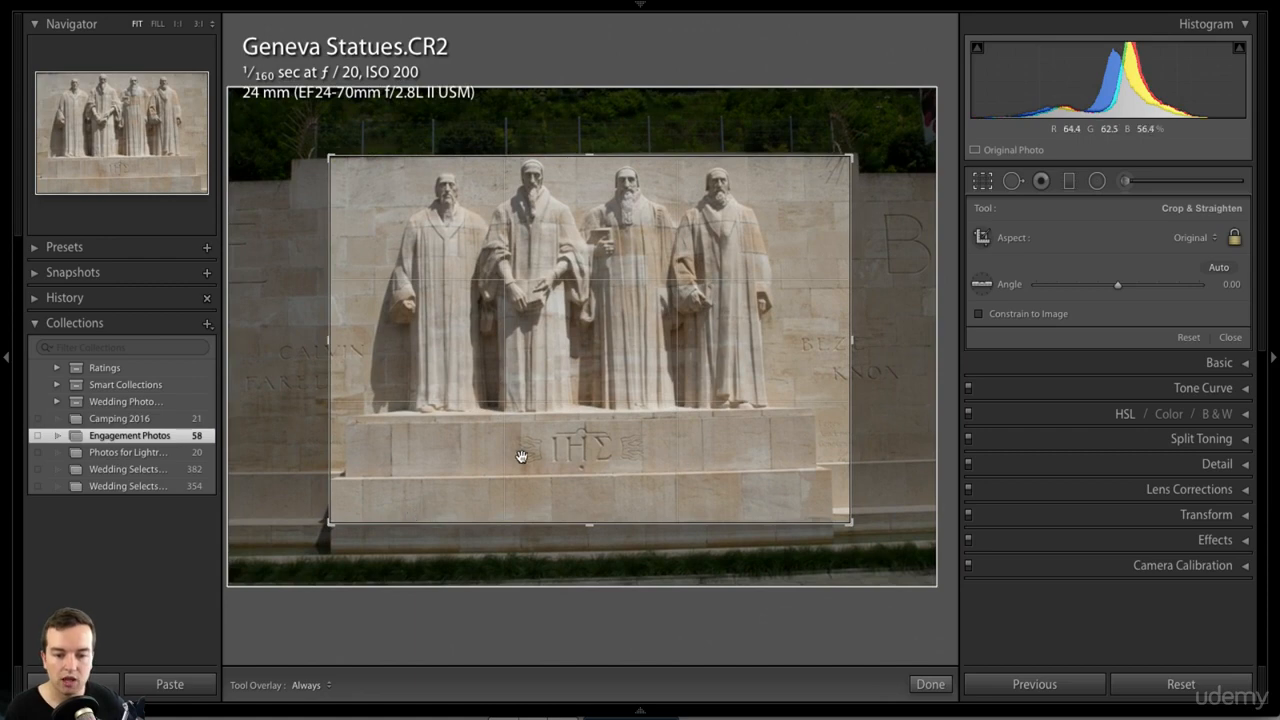
Step: Straighten the photo to an angle of 1.05 along the pedestal's ledge, recenter the statues in the crop and apply it
{"action": "left_click", "coordinate": [983, 286]}
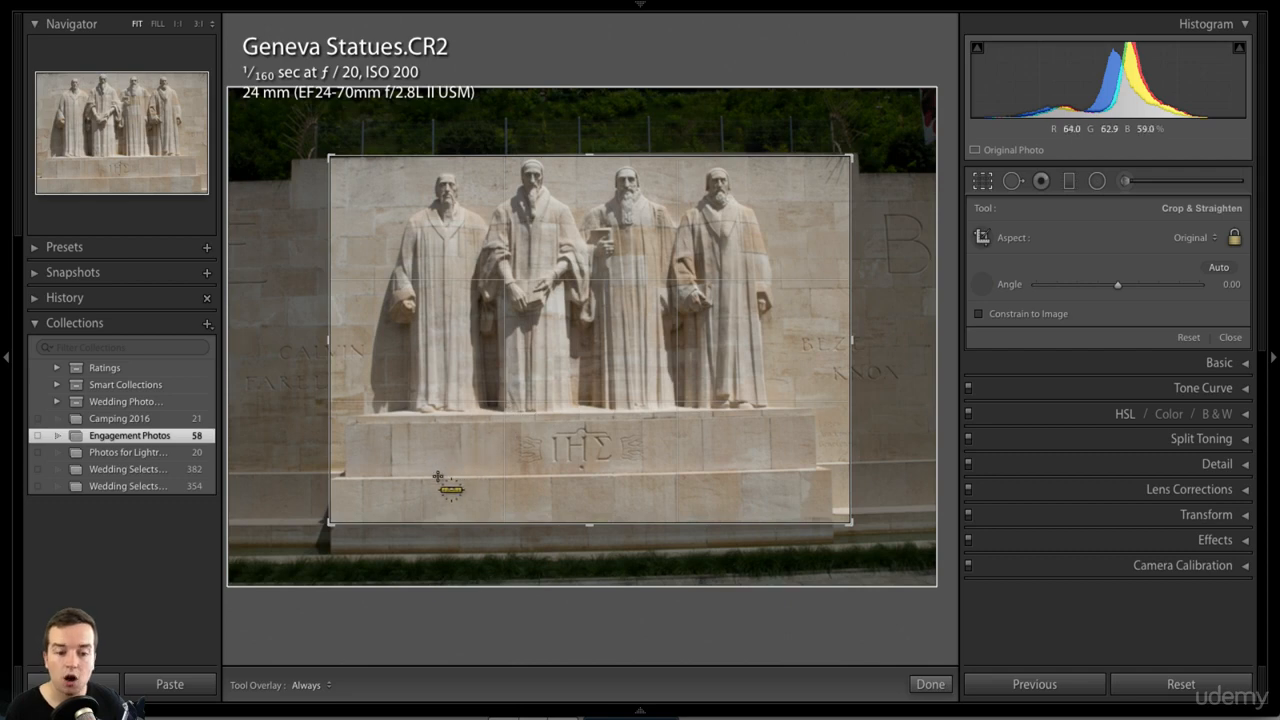
{"action": "left_click_drag", "start_coordinate": [433, 477], "coordinate": [737, 468]}
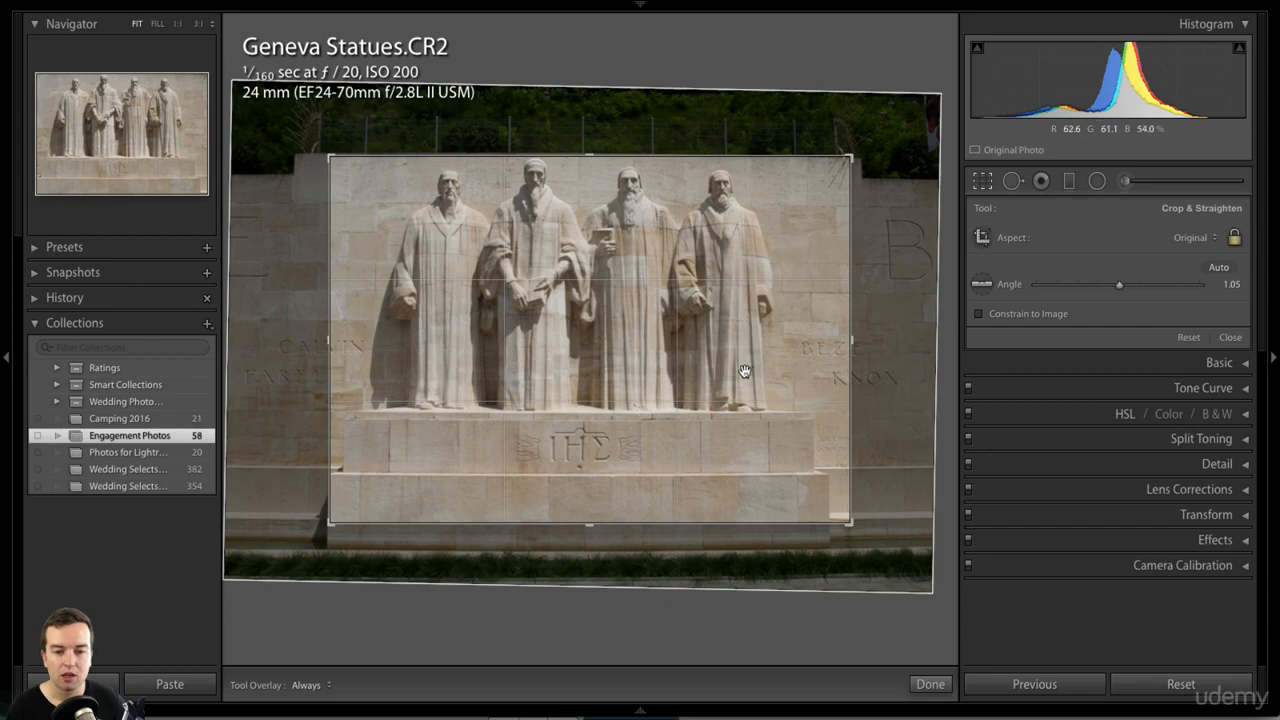
{"action": "left_click_drag", "start_coordinate": [746, 372], "coordinate": [751, 373]}
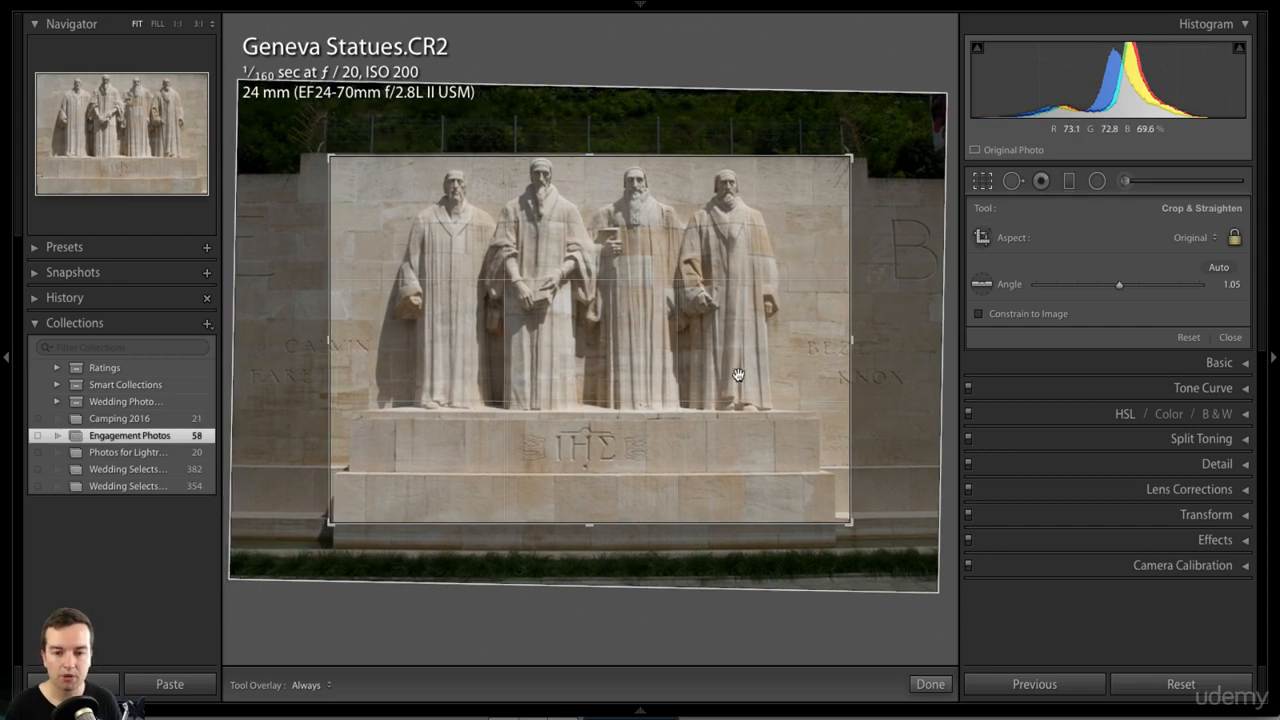
{"action": "key", "text": "Return"}
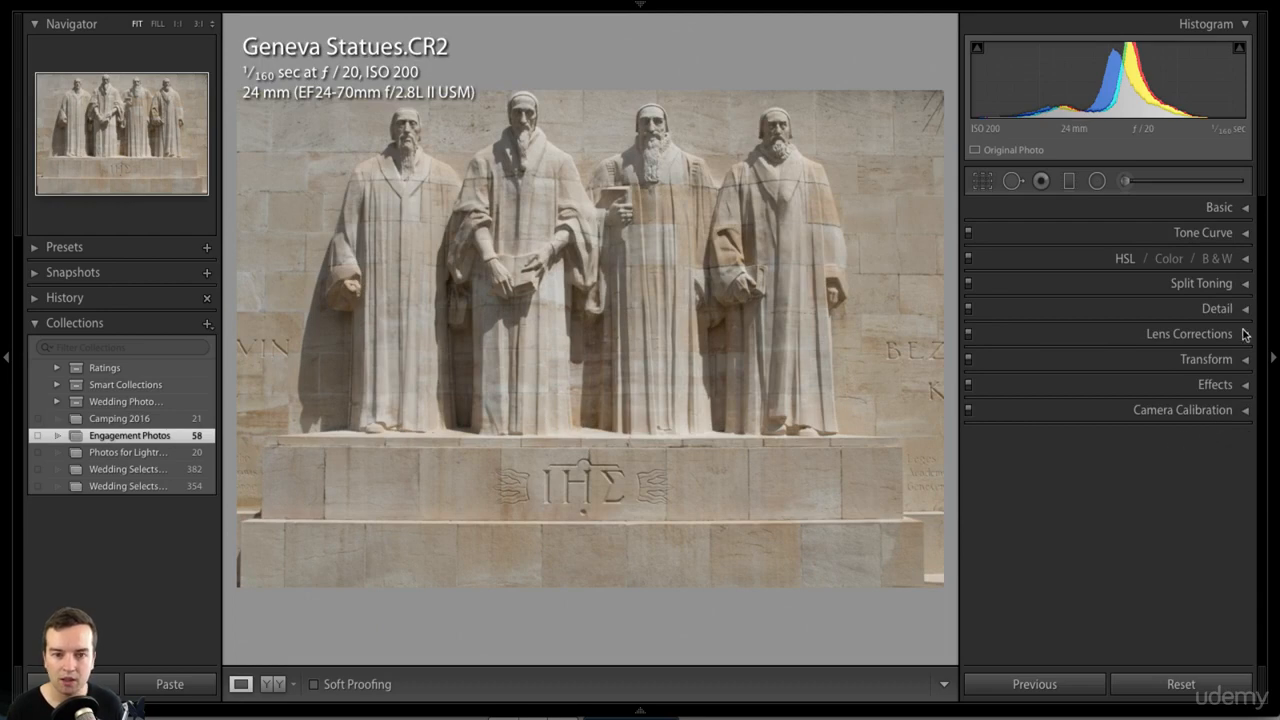
Step: Remove the photo's color by setting Saturation to -100 in the Basic adjustments
{"action": "left_click", "coordinate": [1244, 210]}
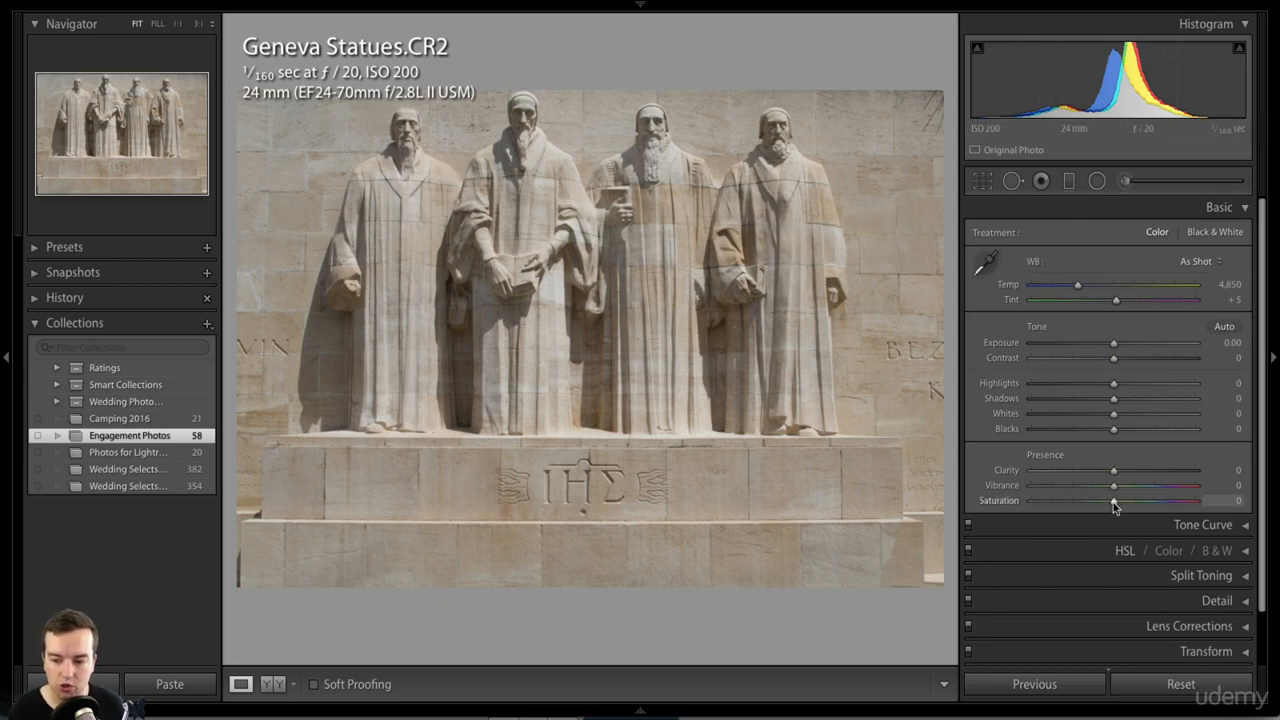
{"action": "left_click_drag", "start_coordinate": [1111, 501], "coordinate": [1006, 505]}
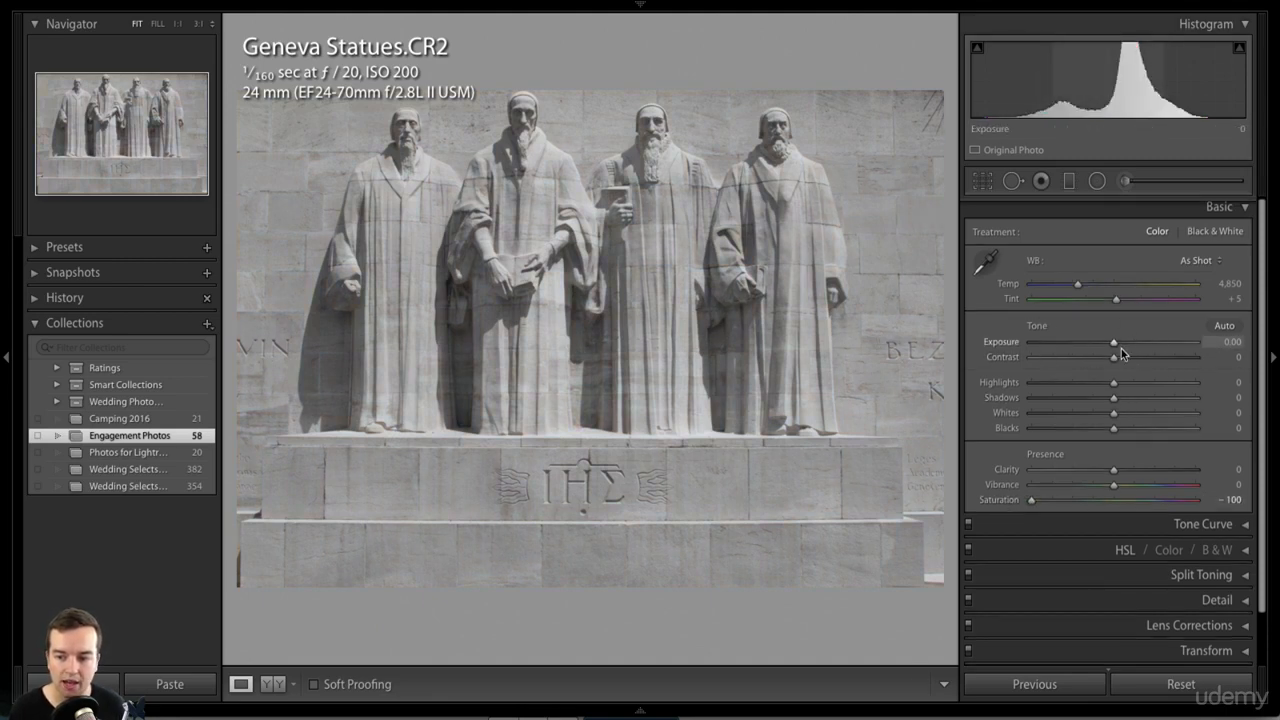
{"action": "left_click_drag", "start_coordinate": [1117, 344], "coordinate": [1180, 360]}
{"action": "key", "text": "ctrl+z"}
{"action": "key", "text": "ctrl+z"}
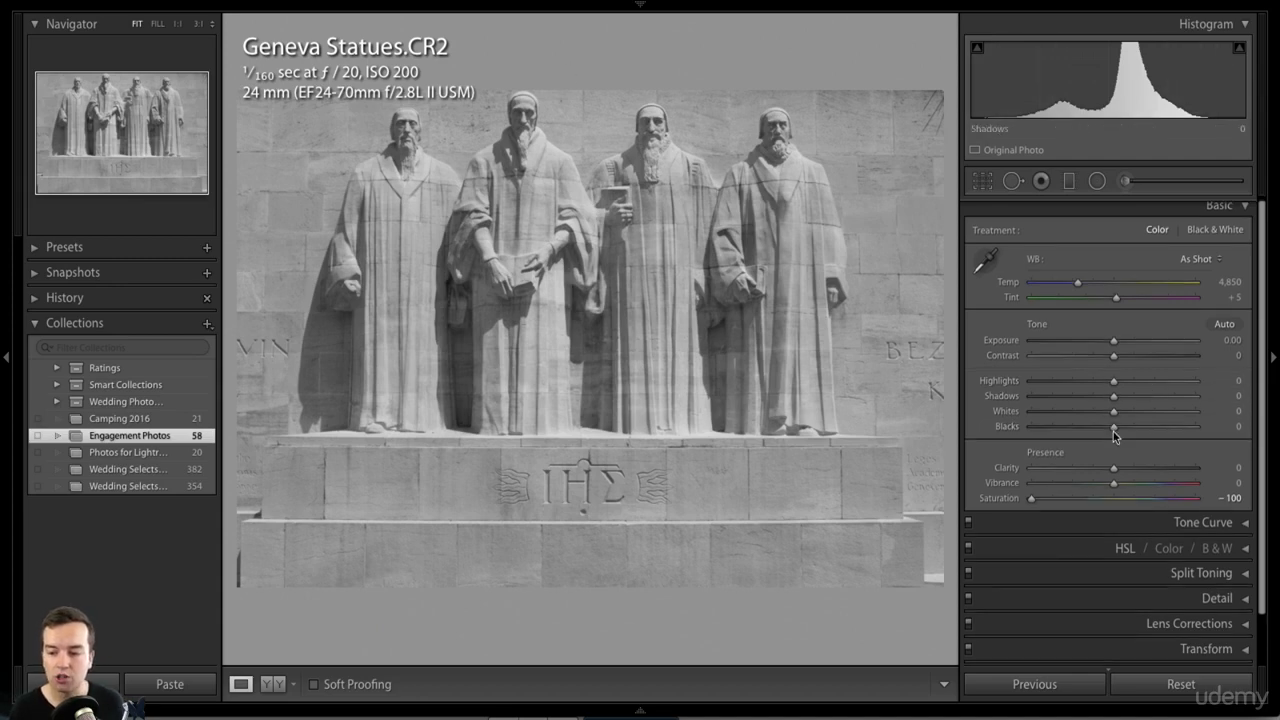
Step: Deepen the contrast between tones with Highlights at +19, Shadows at -53, Whites at +46 and Blacks at -81
{"action": "left_click_drag", "start_coordinate": [1115, 428], "coordinate": [1046, 426]}
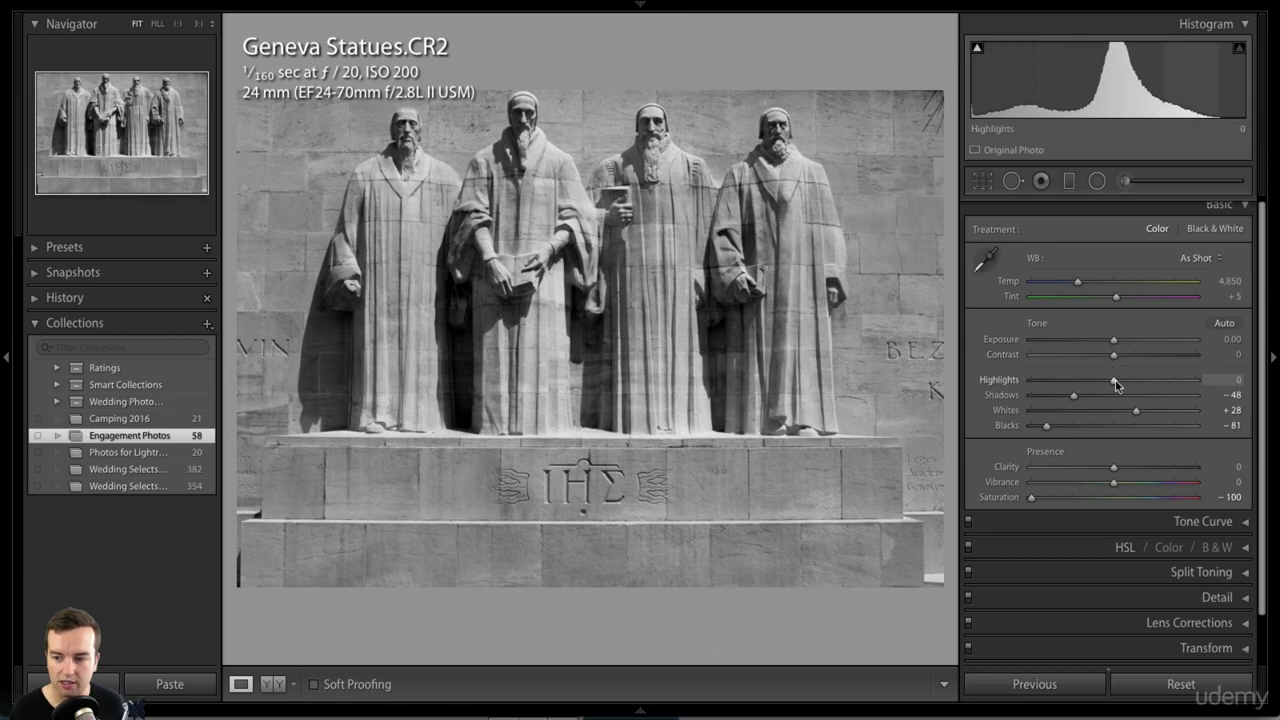
{"action": "left_click_drag", "start_coordinate": [1114, 380], "coordinate": [1070, 402]}
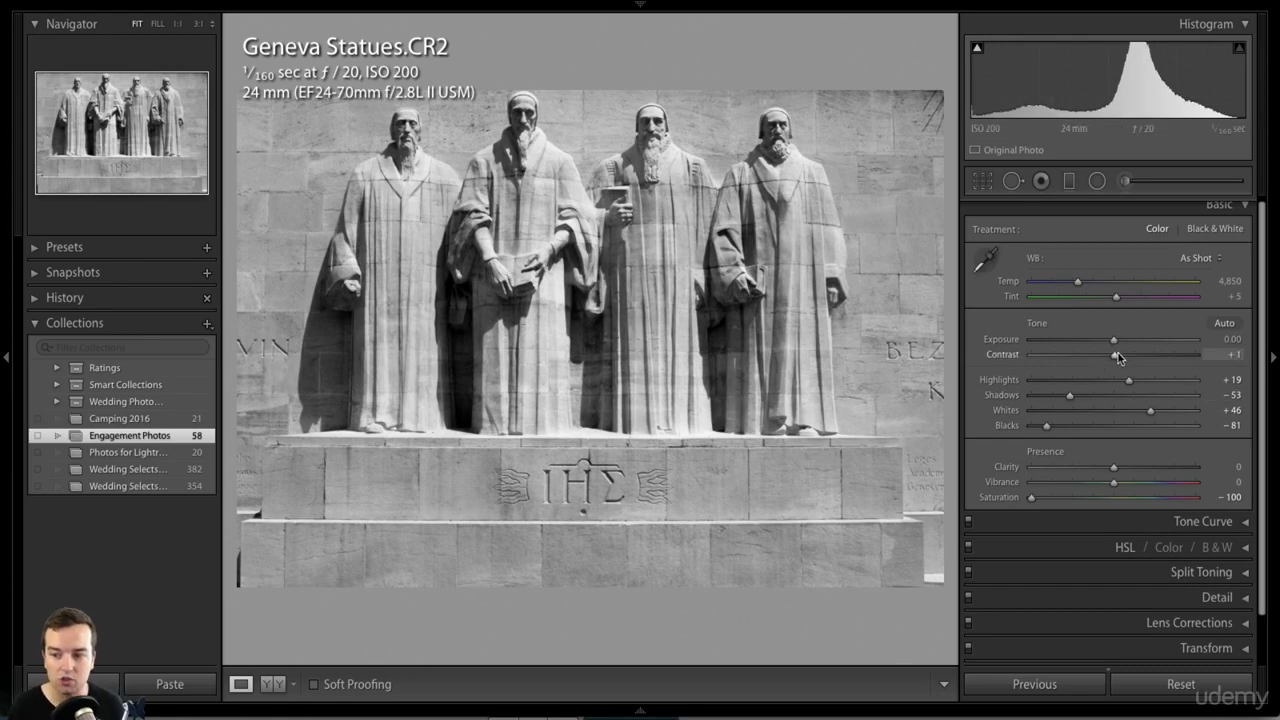
Step: Set Exposure to -0.25 and Contrast to +23 in the Basic adjustments
{"action": "mouse_move", "coordinate": [1118, 358]}
{"action": "left_mouse_down"}
{"action": "mouse_move", "coordinate": [1136, 359]}
{"action": "mouse_move", "coordinate": [1109, 340]}
{"action": "left_mouse_up"}
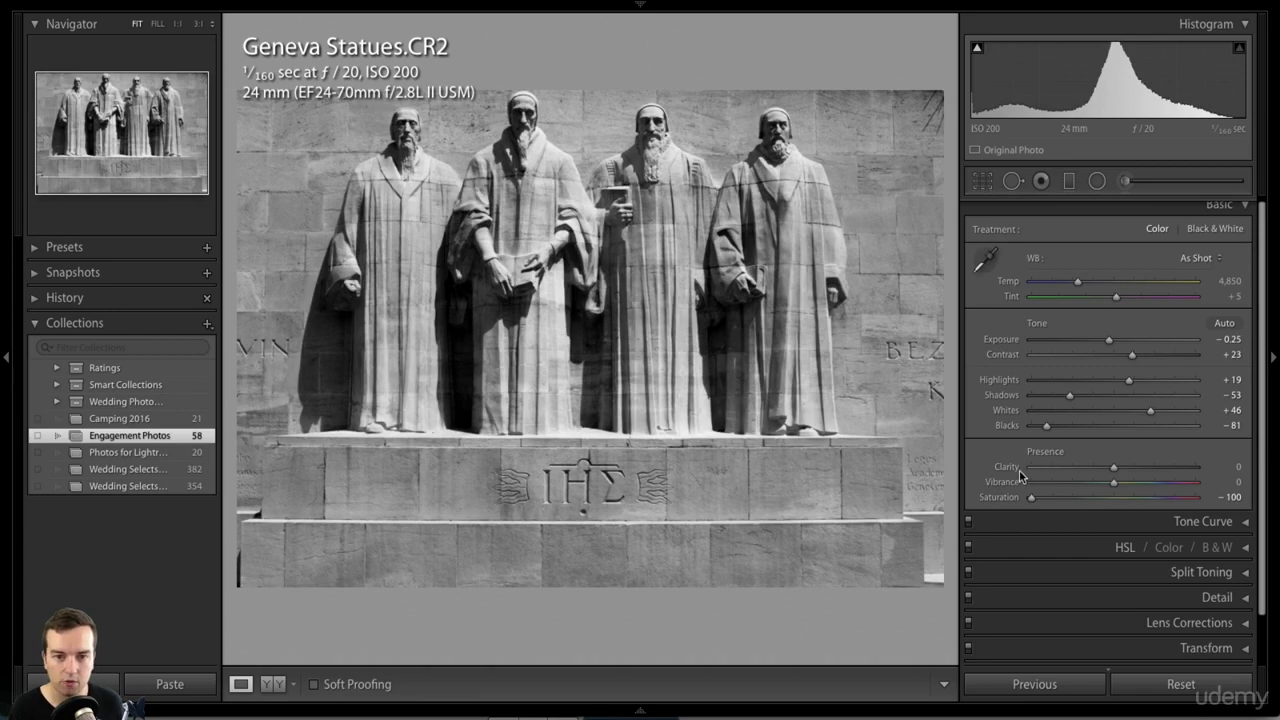
Step: Tighten the crop around the four statues, cutting off the lower pedestal, recenter them with a little more space above their heads and apply it
{"action": "left_click", "coordinate": [984, 182]}
{"action": "left_click_drag", "start_coordinate": [854, 537], "coordinate": [840, 500]}
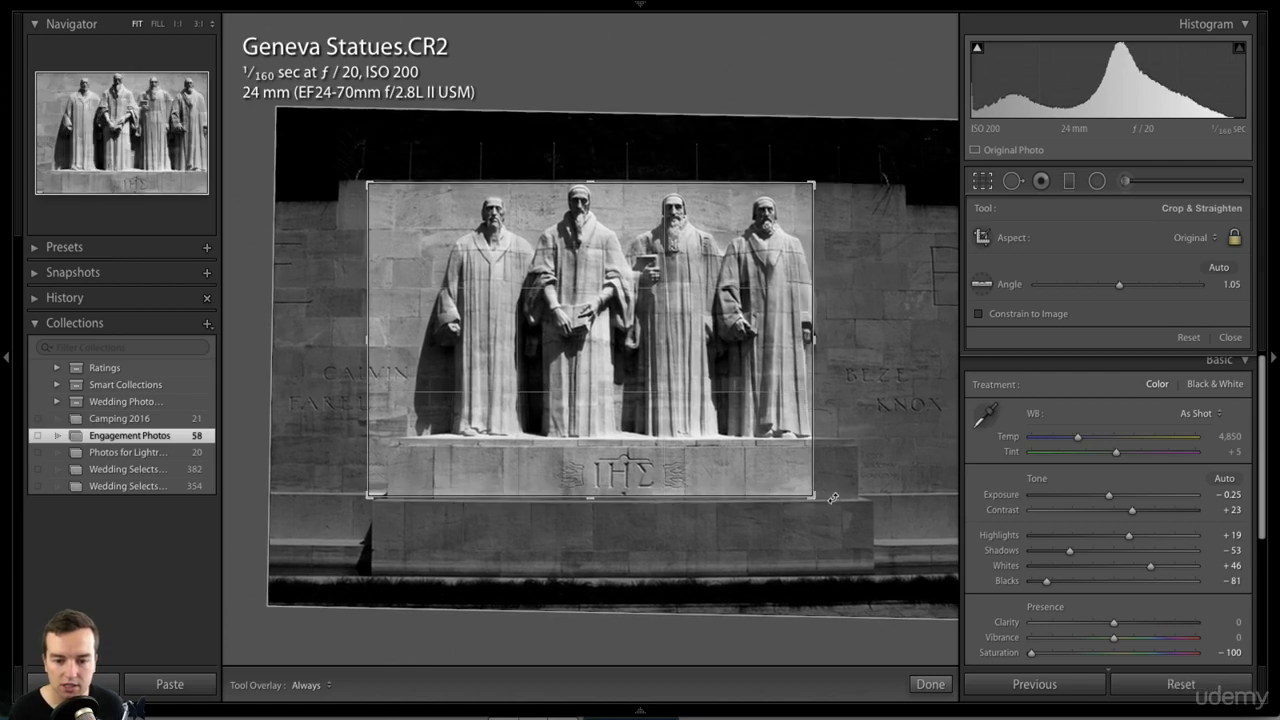
{"action": "left_click_drag", "start_coordinate": [680, 427], "coordinate": [648, 426]}
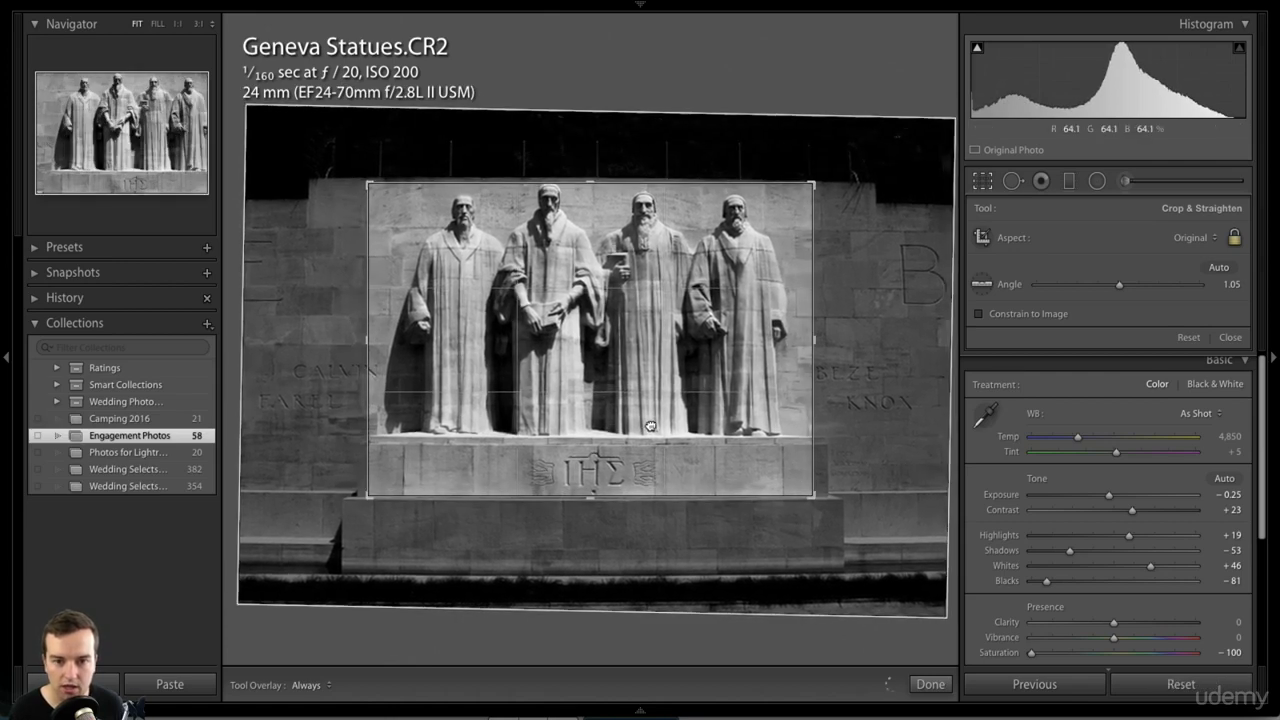
{"action": "mouse_move", "coordinate": [1038, 712]}
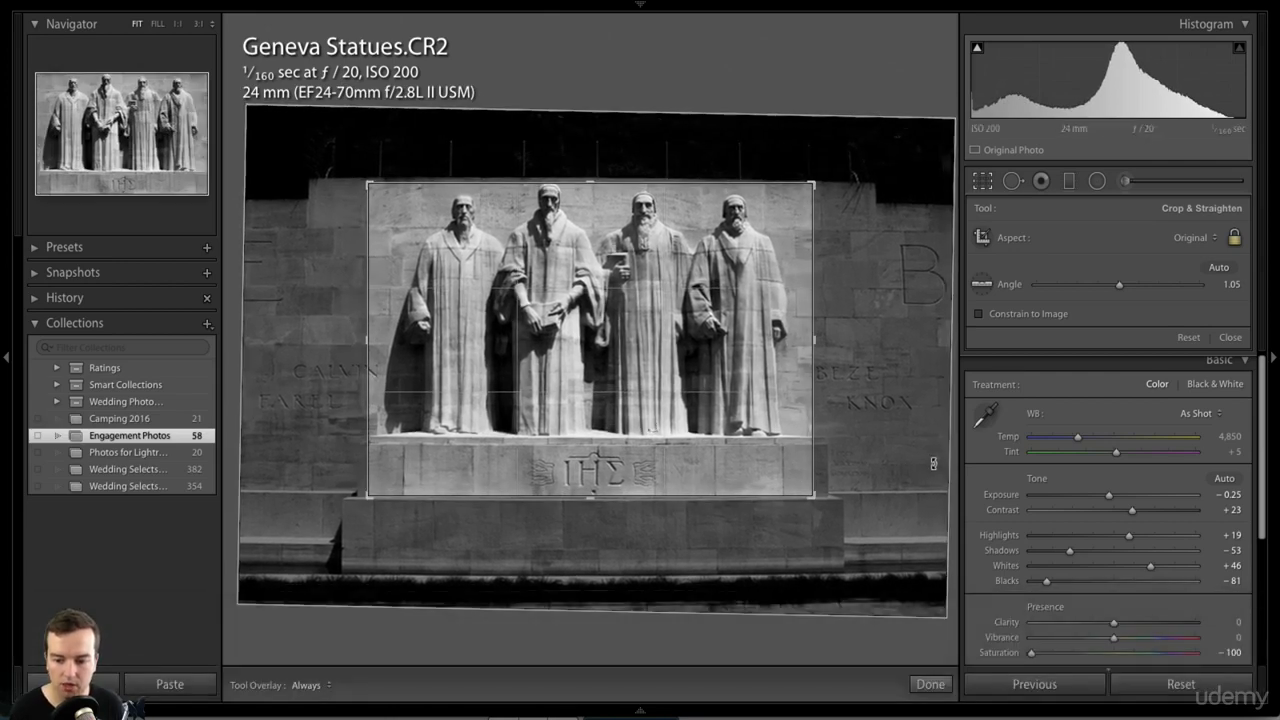
{"action": "key", "text": "Return"}
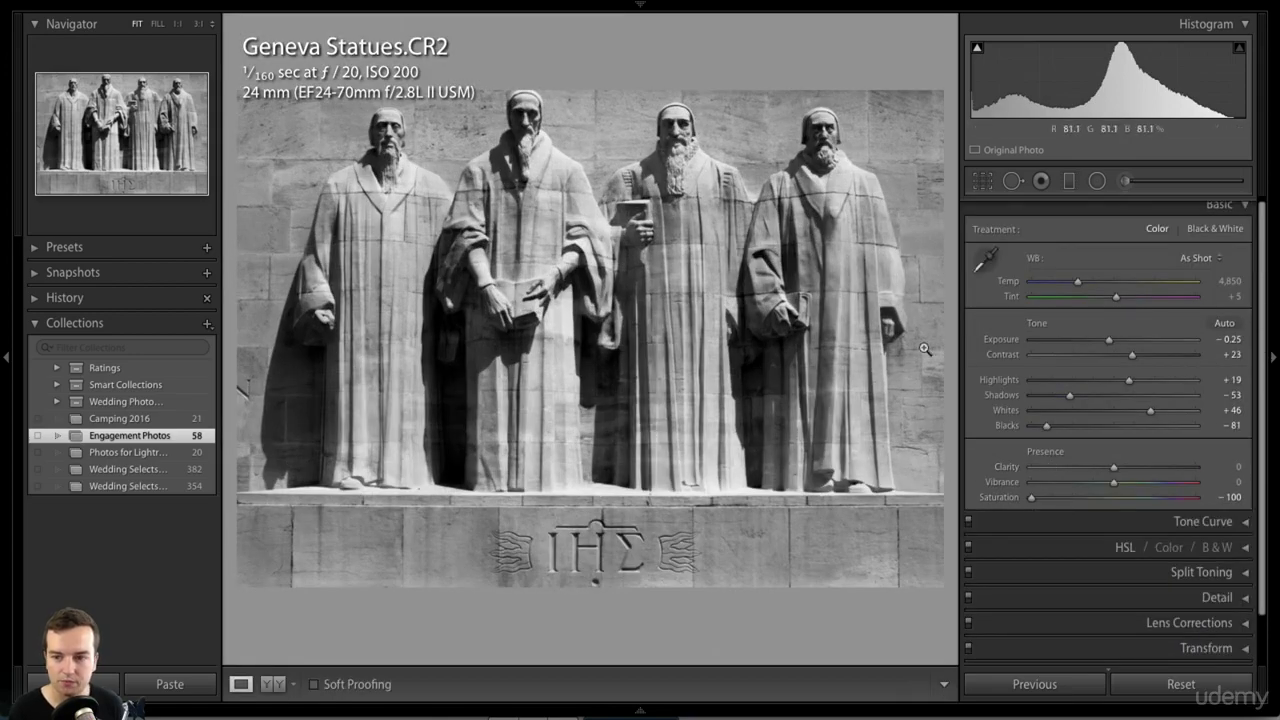
{"action": "left_click", "coordinate": [983, 181]}
{"action": "left_click_drag", "start_coordinate": [675, 206], "coordinate": [673, 212]}
{"action": "key", "text": "Return"}
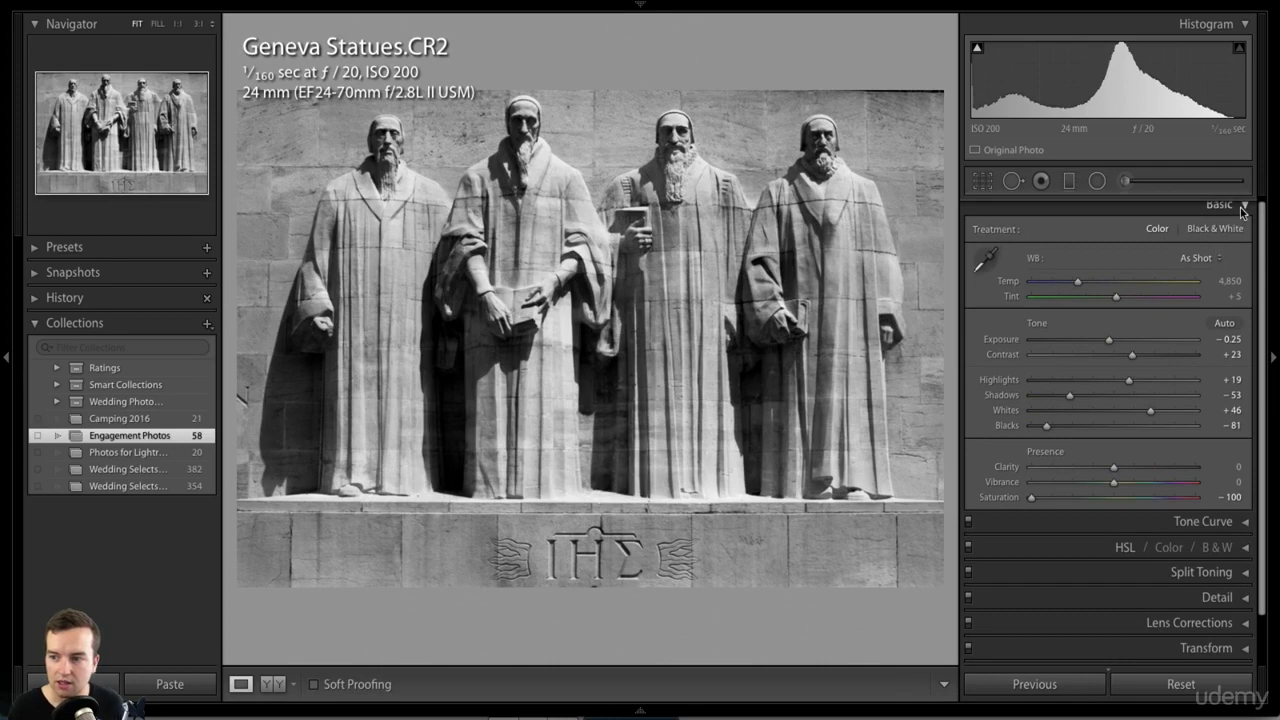
Step: Try lowering the Darks to -28 on the tone curve and undo the change
{"action": "left_click", "coordinate": [1244, 205]}
{"action": "left_click", "coordinate": [1244, 232]}
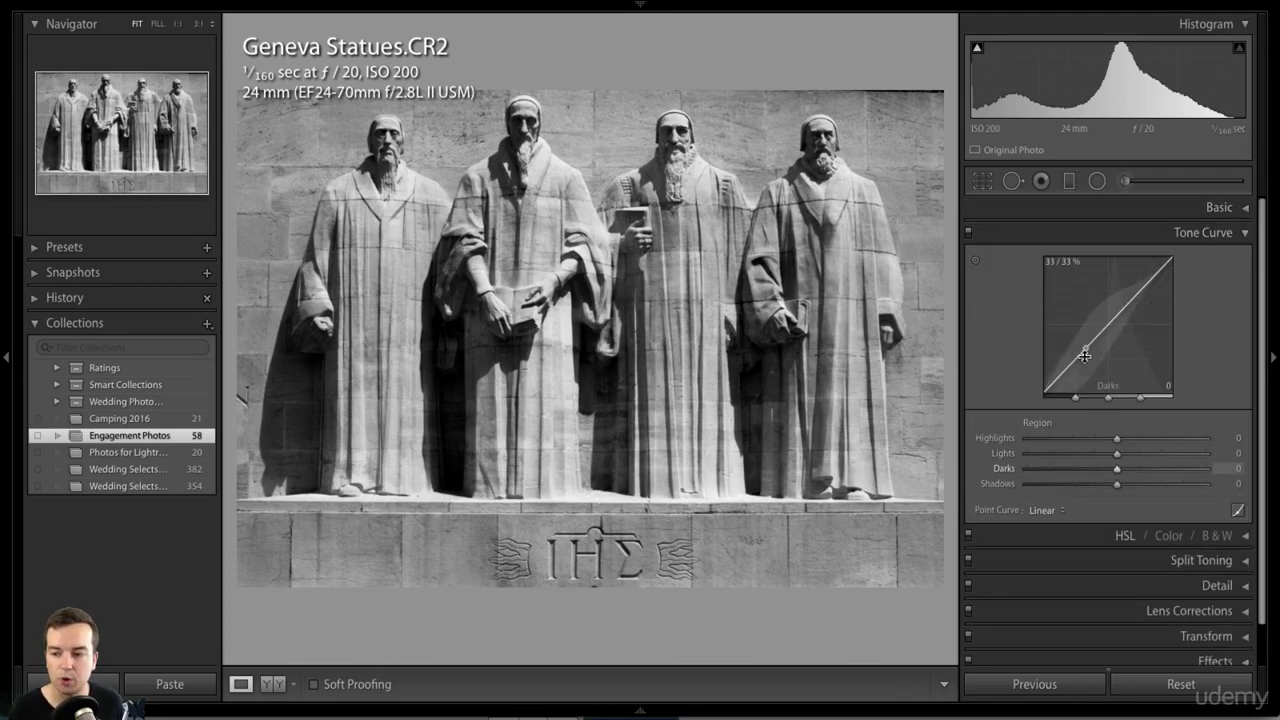
{"action": "mouse_move", "coordinate": [1078, 356]}
{"action": "left_mouse_down"}
{"action": "mouse_move", "coordinate": [1080, 378]}
{"action": "mouse_move", "coordinate": [1084, 350]}
{"action": "mouse_move", "coordinate": [1090, 372]}
{"action": "left_mouse_up"}
{"action": "key", "text": "ctrl+z"}
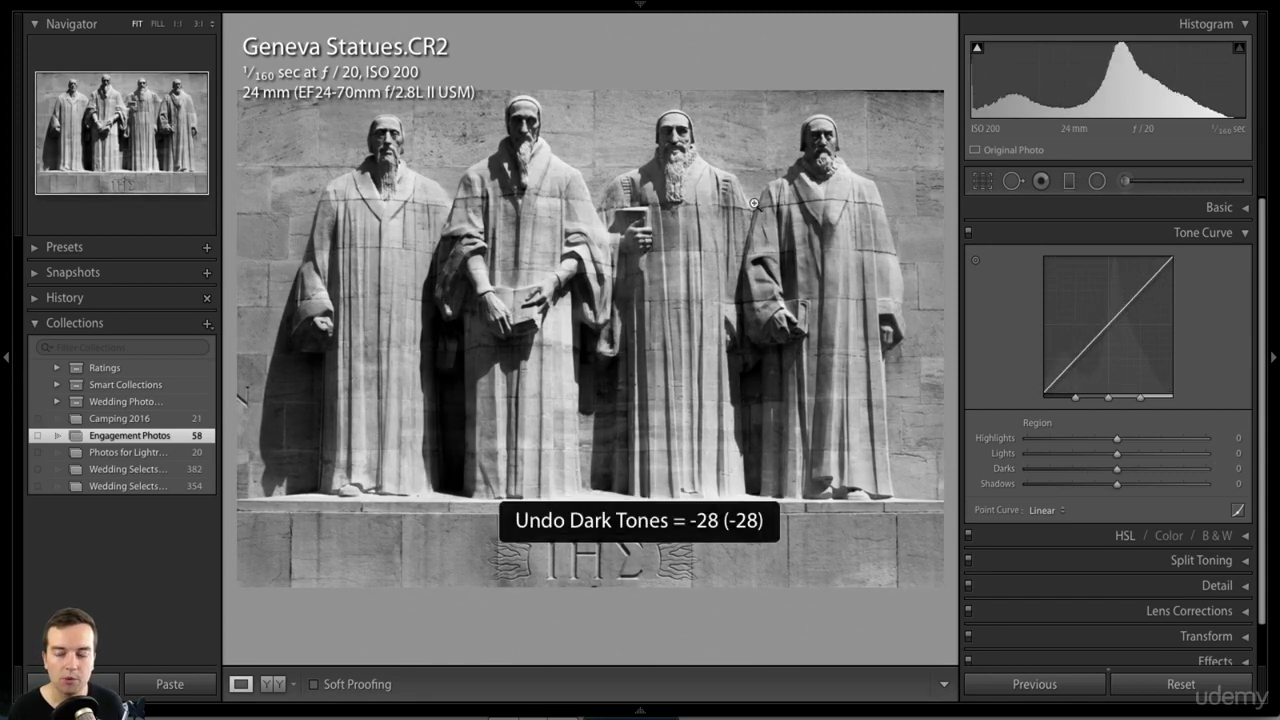
{"action": "left_click", "coordinate": [1246, 232]}
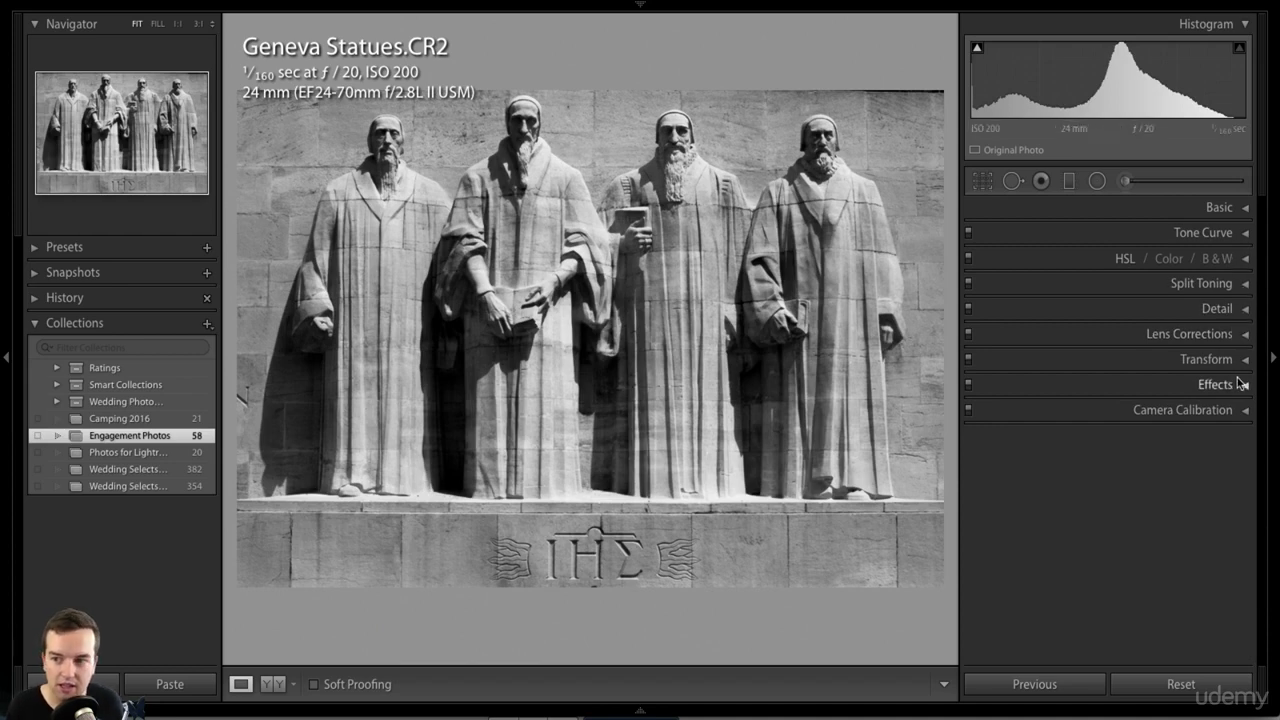
Step: Add a post-crop vignette with Amount -16, Feather 80 and Highlights 37
{"action": "left_click", "coordinate": [1246, 388]}
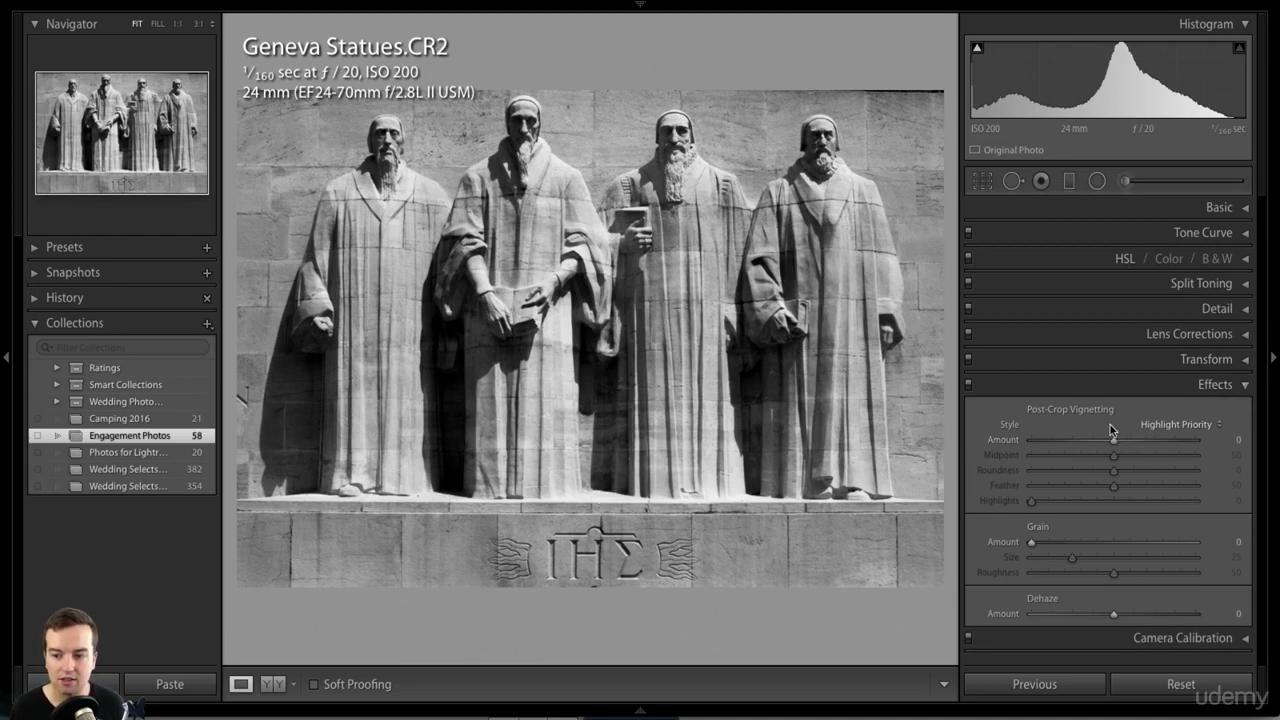
{"action": "left_click_drag", "start_coordinate": [1112, 442], "coordinate": [1164, 490]}
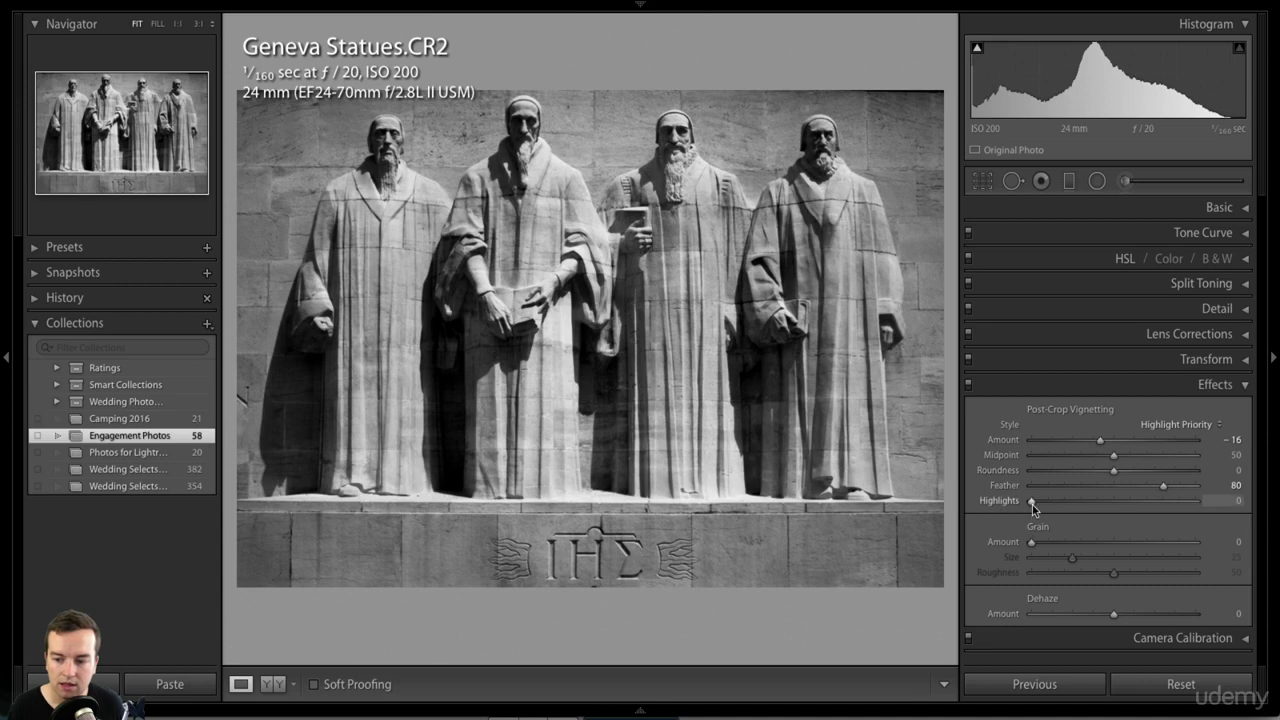
{"action": "left_click_drag", "start_coordinate": [1033, 507], "coordinate": [1093, 506]}
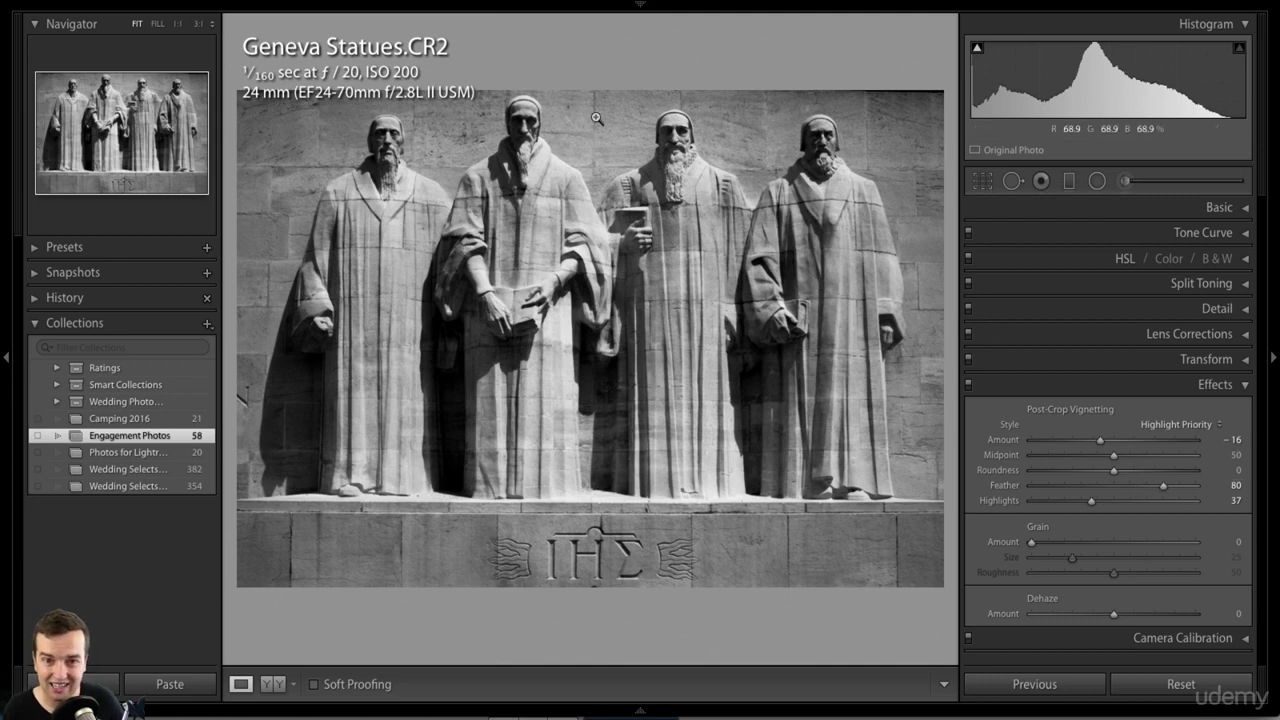
{"action": "left_click", "coordinate": [1238, 385]}
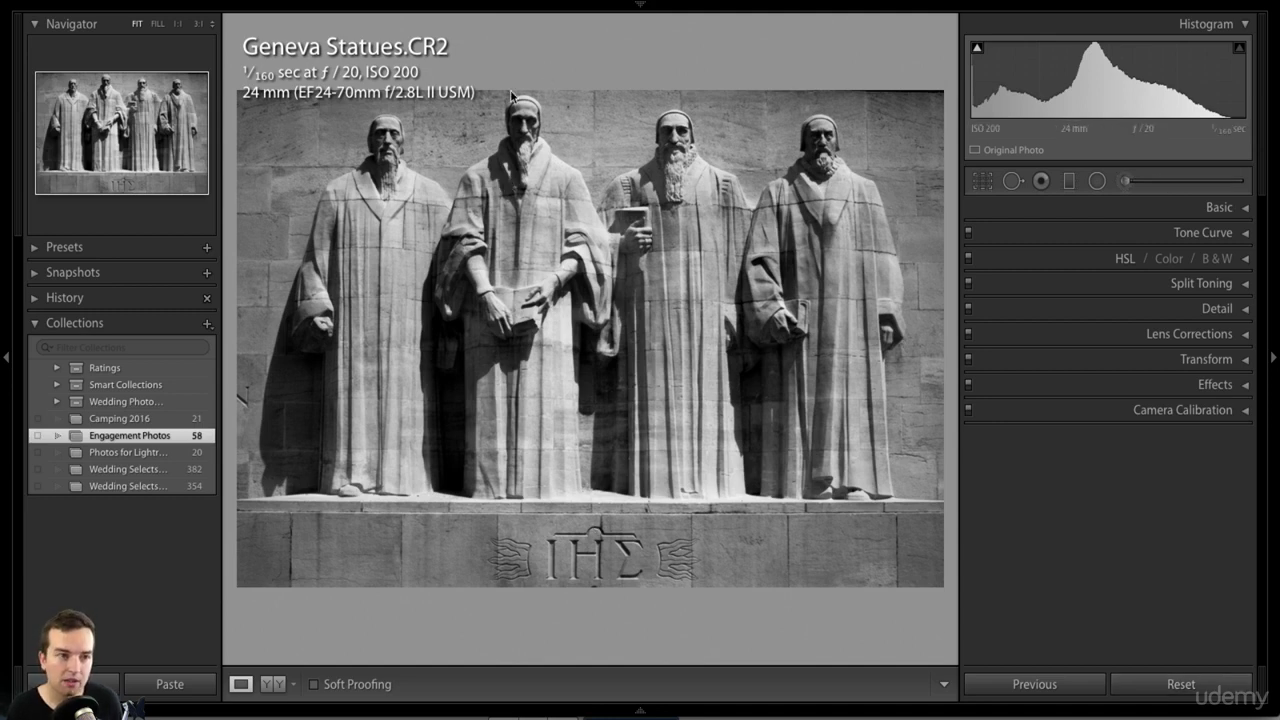
Step: Compare the photo before and after editing in side-by-side, stacked and split layouts, and return to the single-photo view
{"action": "left_click", "coordinate": [272, 685]}
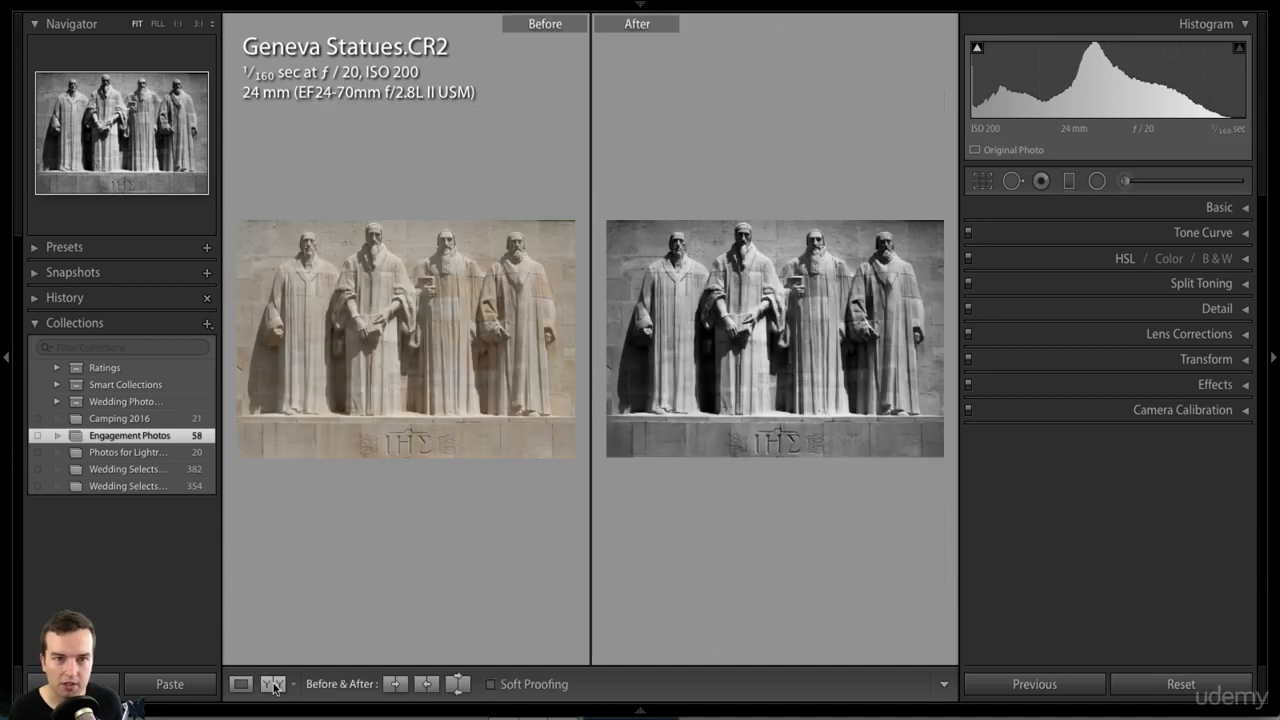
{"action": "left_click", "coordinate": [272, 685]}
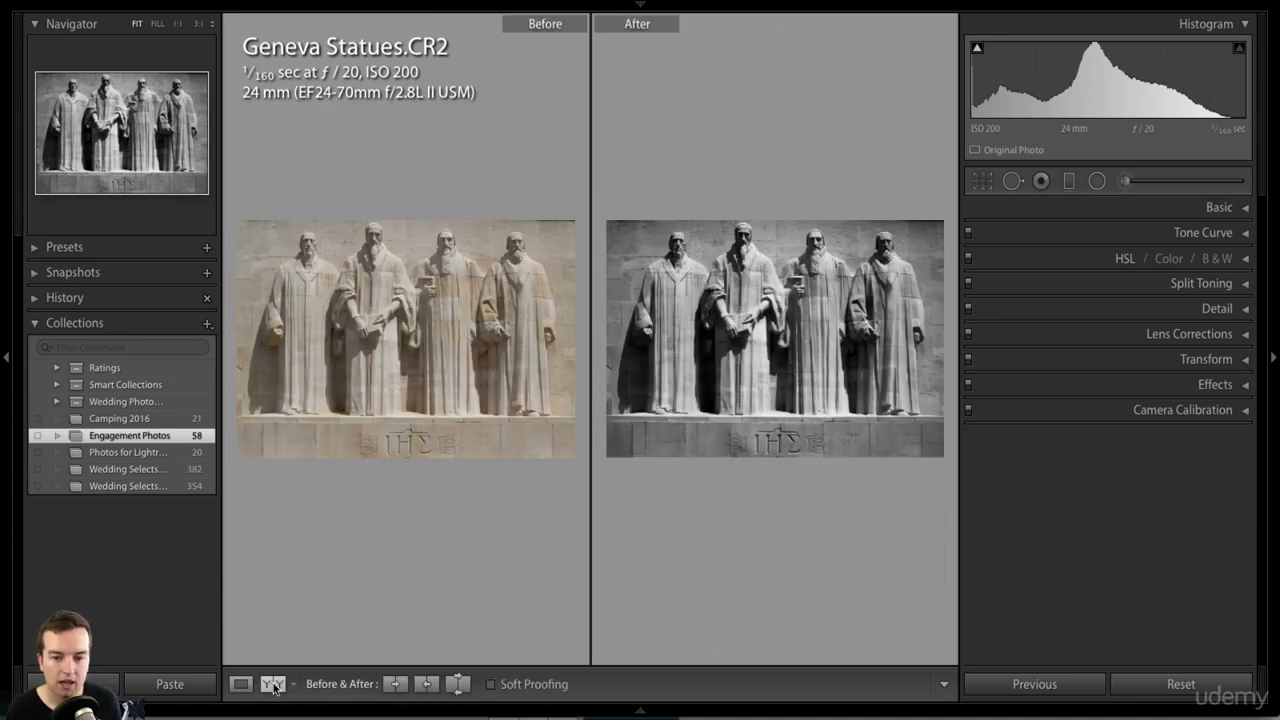
{"action": "left_click", "coordinate": [273, 686]}
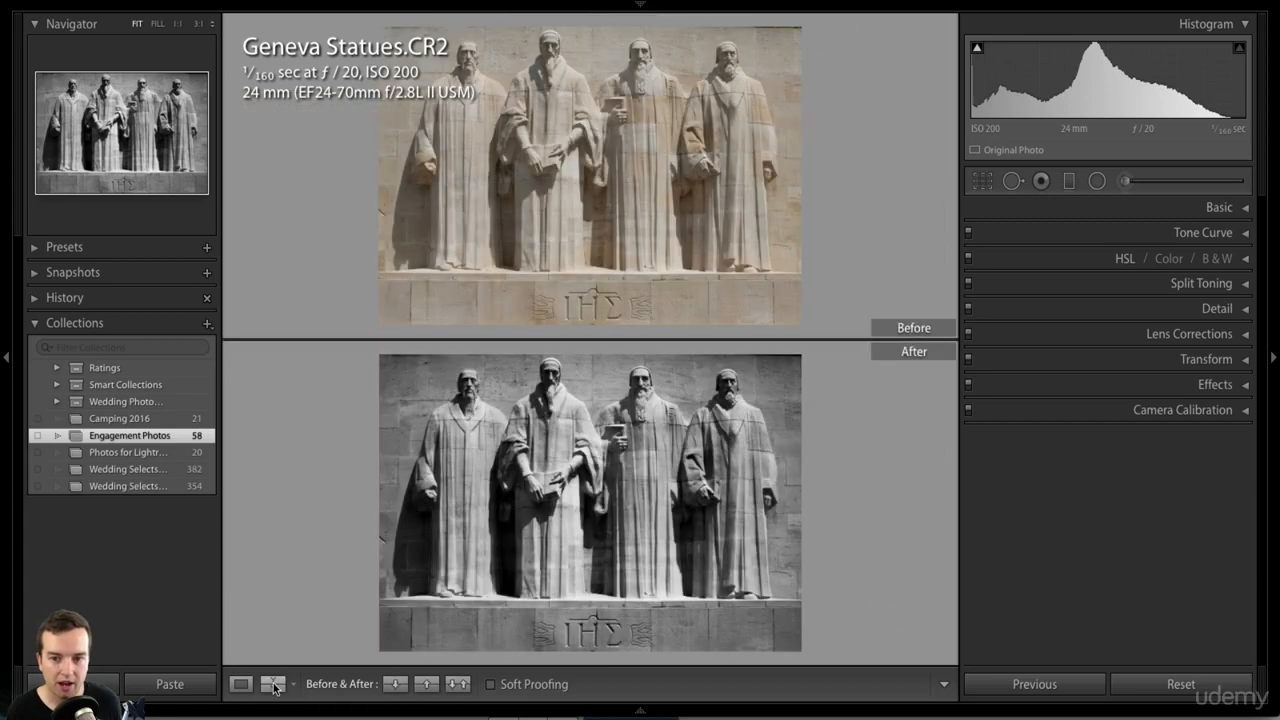
{"action": "left_click", "coordinate": [273, 686]}
{"action": "left_click", "coordinate": [273, 686]}
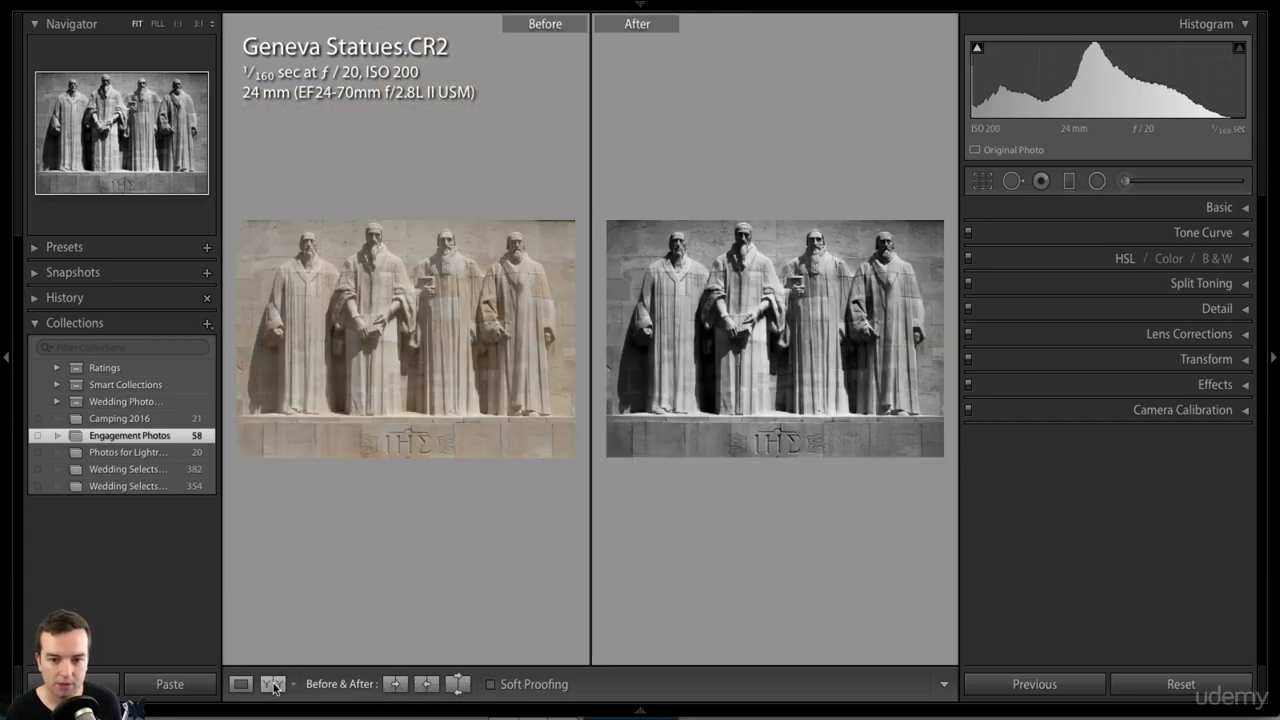
{"action": "left_click", "coordinate": [273, 686]}
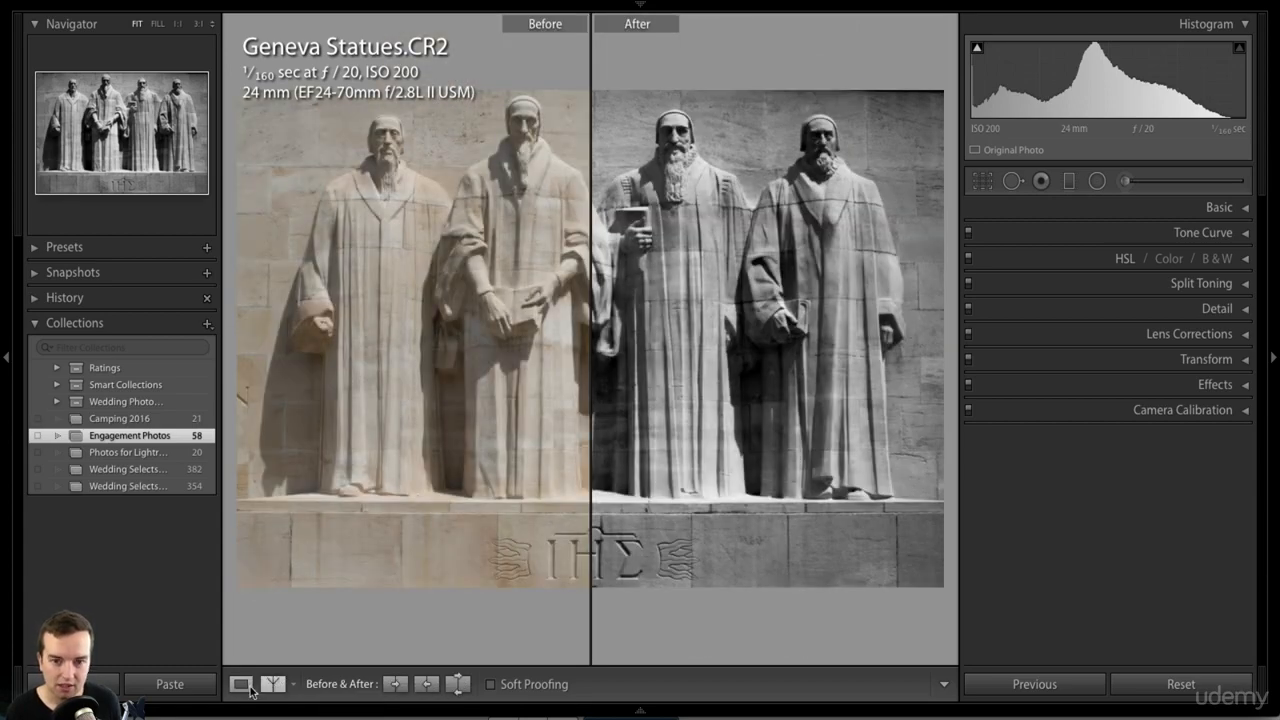
{"action": "left_click", "coordinate": [240, 684]}
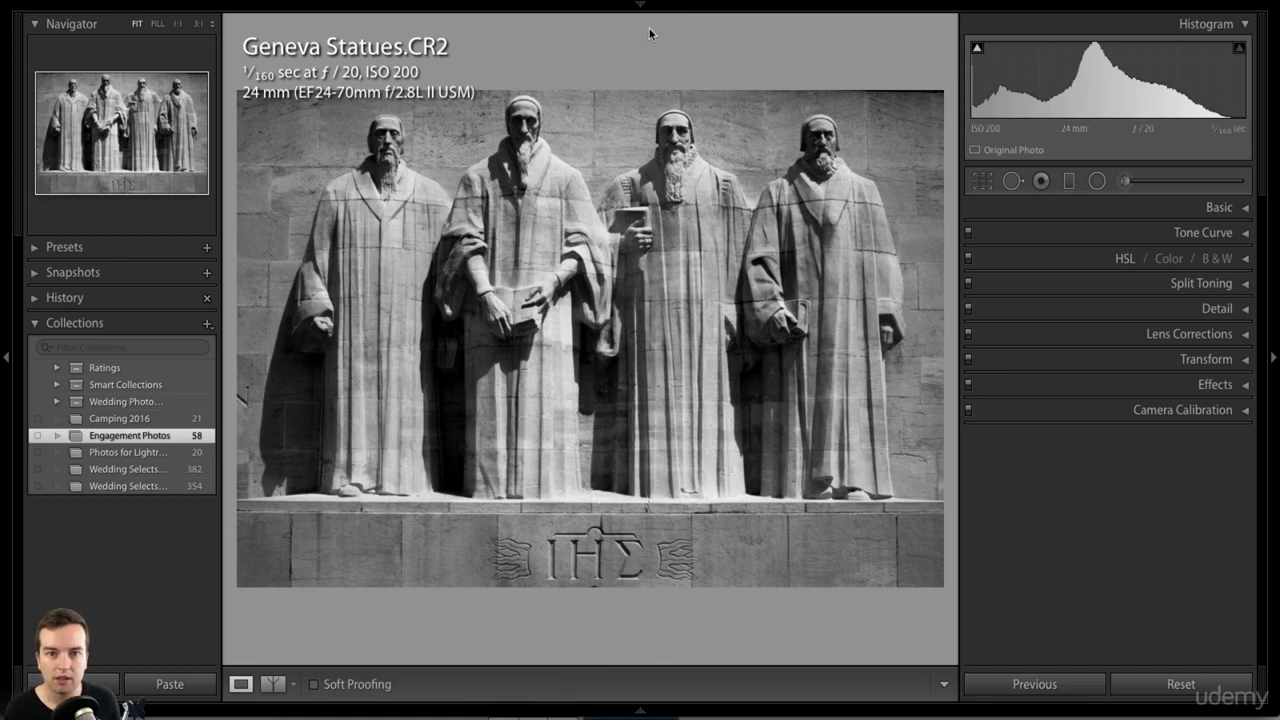
{"action": "mouse_move", "coordinate": [642, 6]}
{"action": "left_click", "coordinate": [813, 30]}
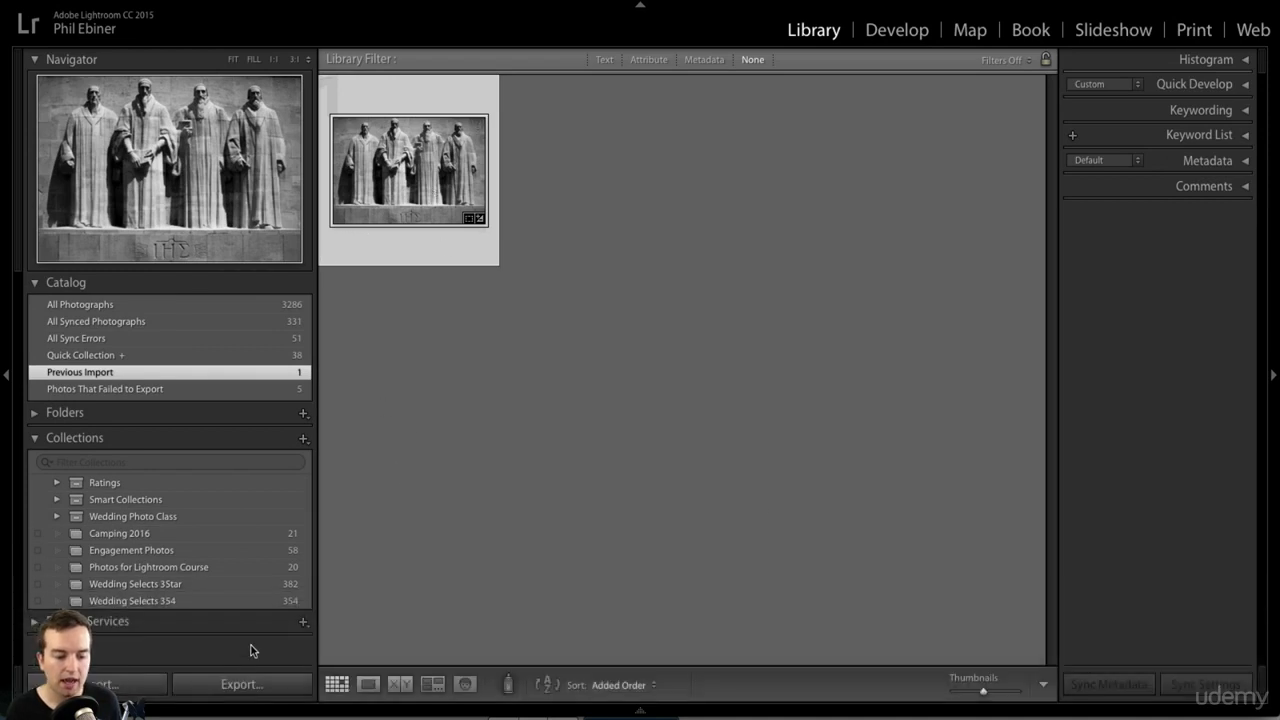
{"action": "left_click", "coordinate": [872, 33]}
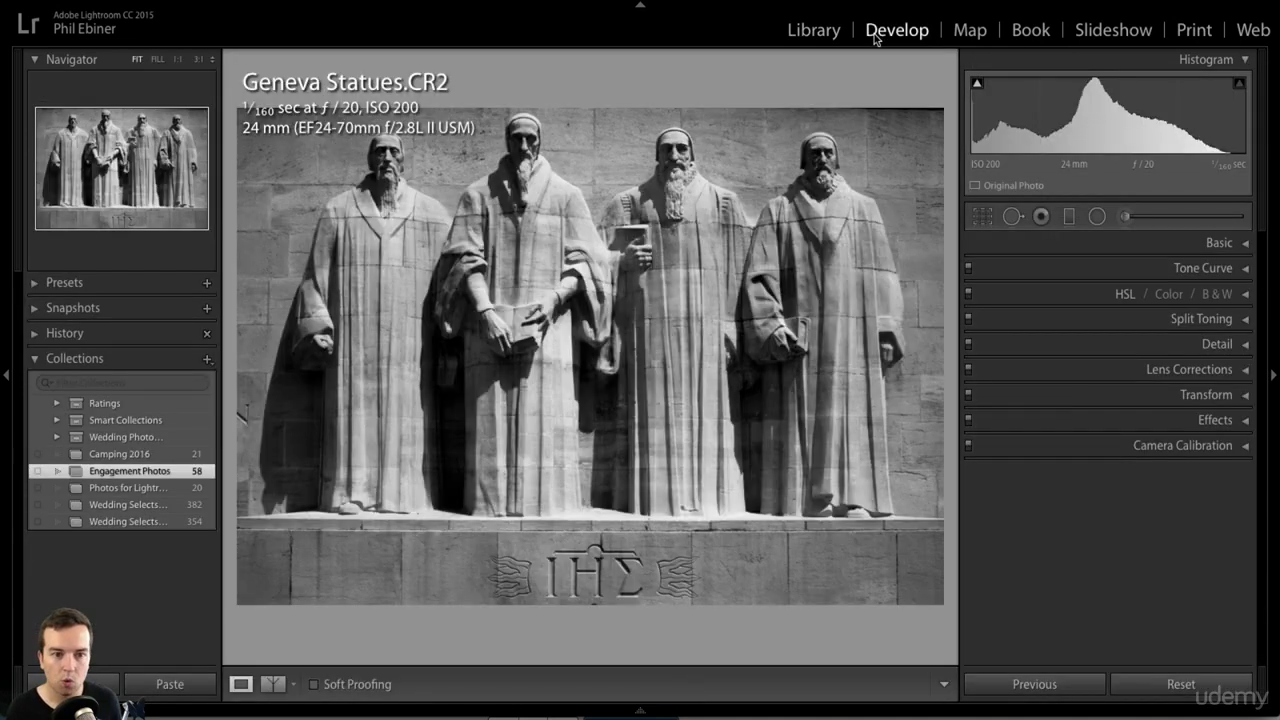
Step: Open the export settings for the Geneva Statues photo and have the file saved directly to the Desktop folder without a subfolder
{"action": "left_click", "coordinate": [640, 712]}
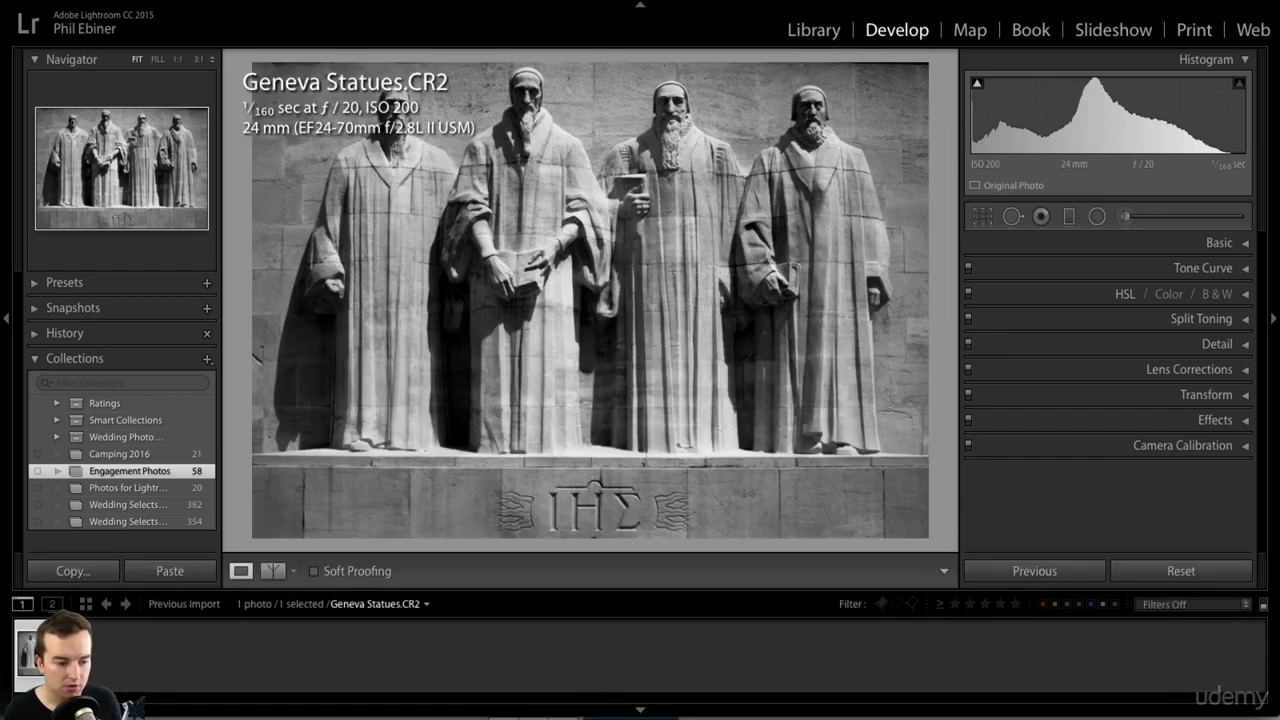
{"action": "key", "text": "shift+f"}
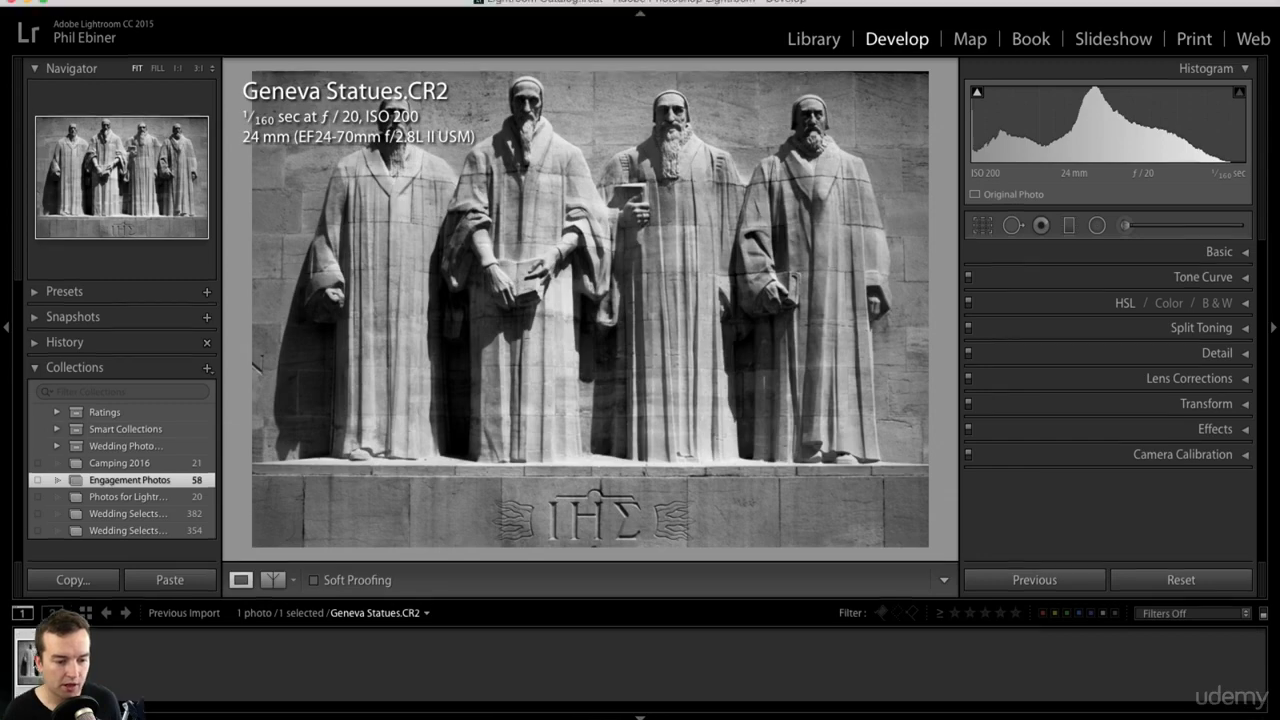
{"action": "left_click", "coordinate": [124, 10]}
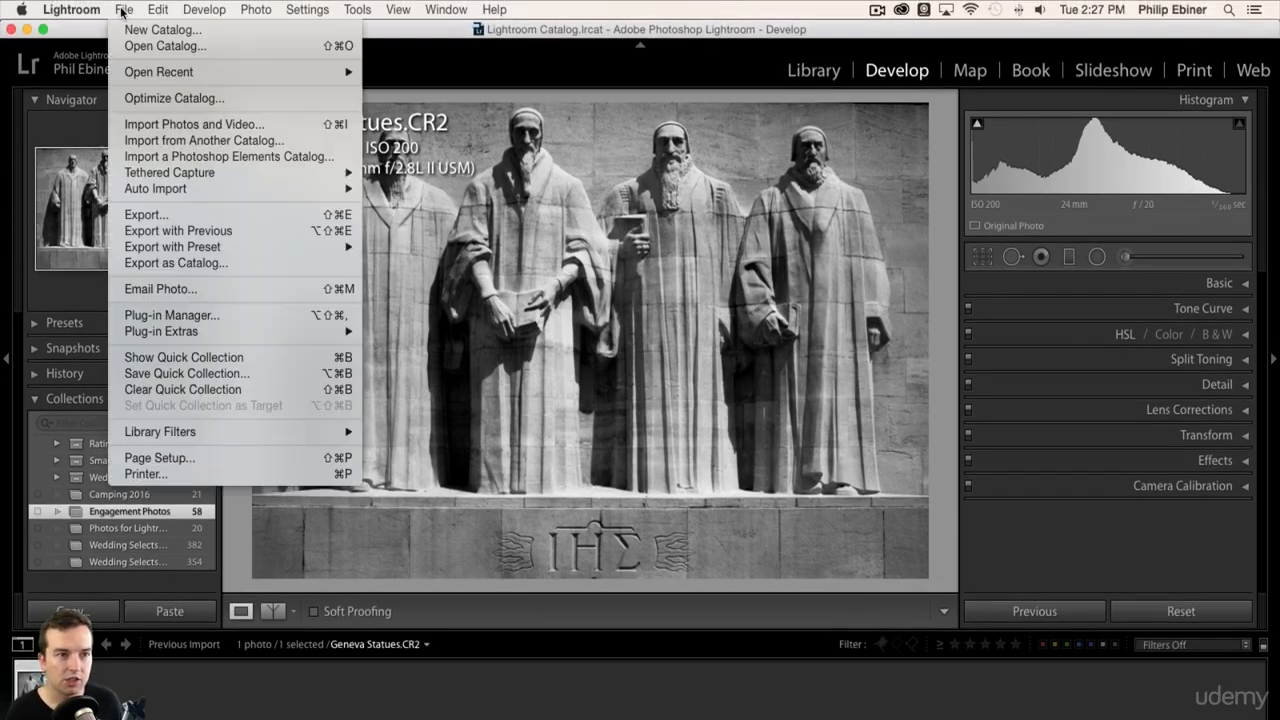
{"action": "left_click", "coordinate": [160, 217]}
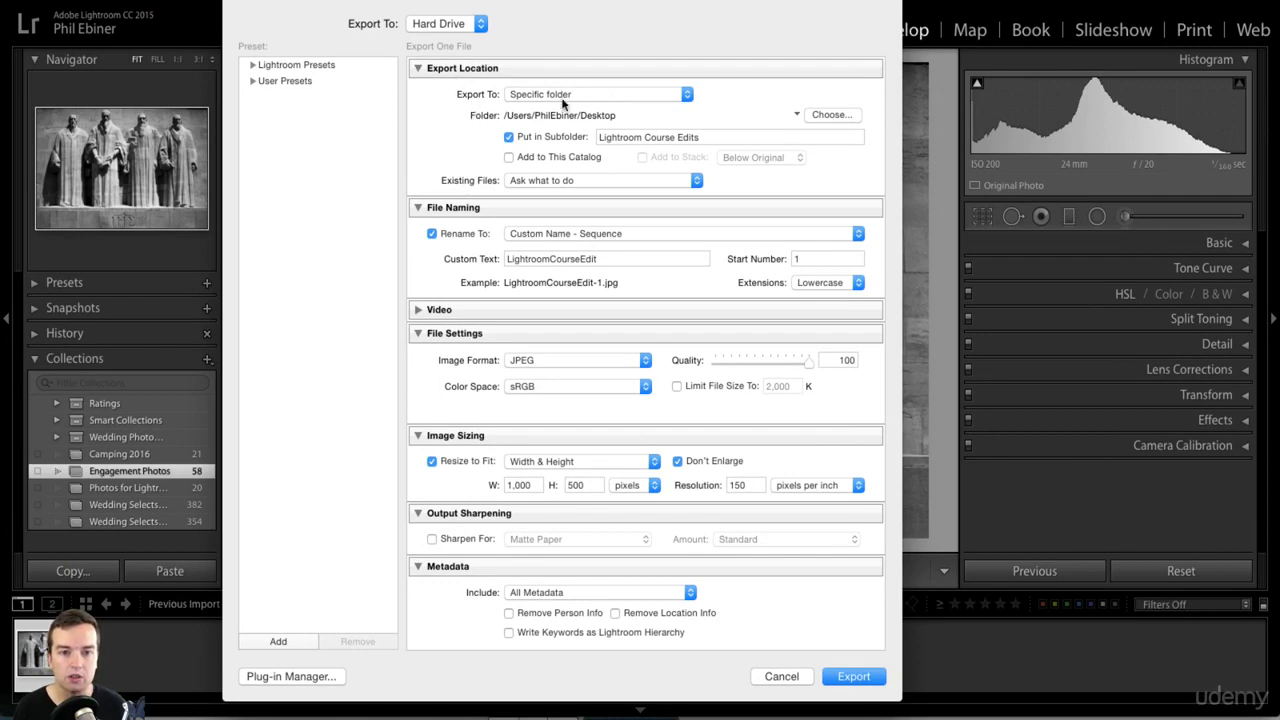
{"action": "left_click_drag", "start_coordinate": [700, 132], "coordinate": [553, 122]}
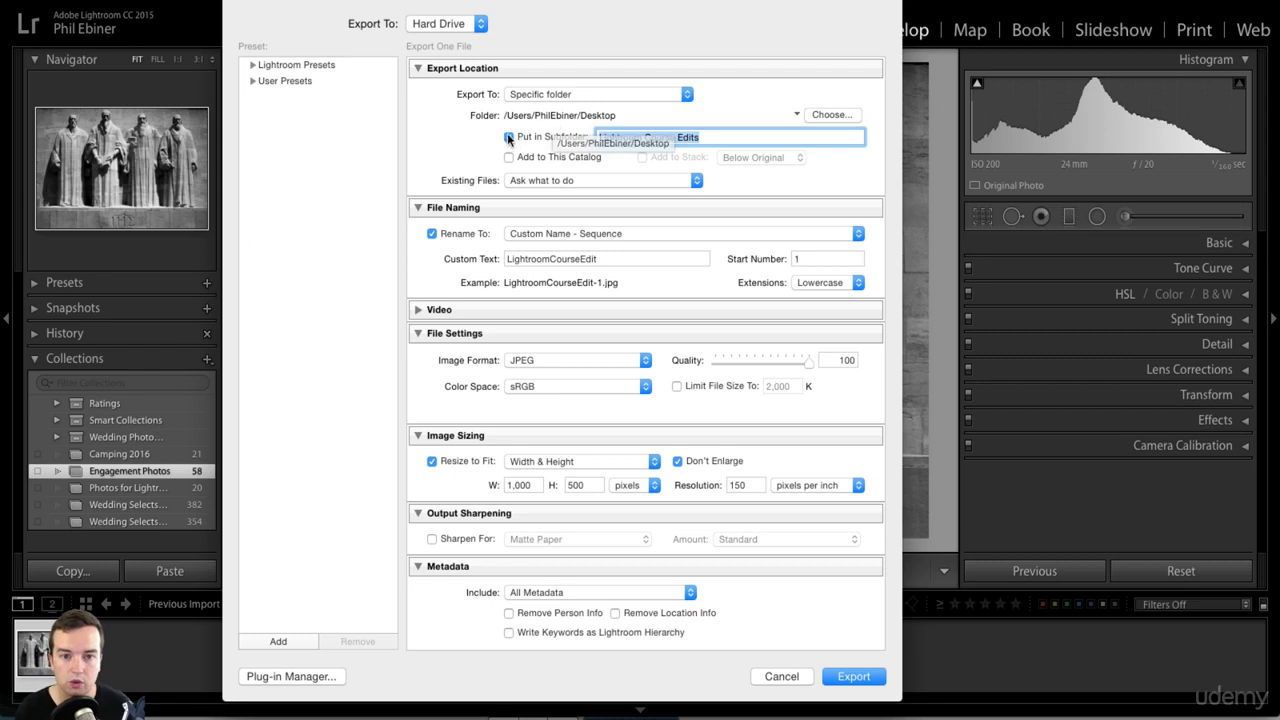
{"action": "left_click", "coordinate": [508, 137]}
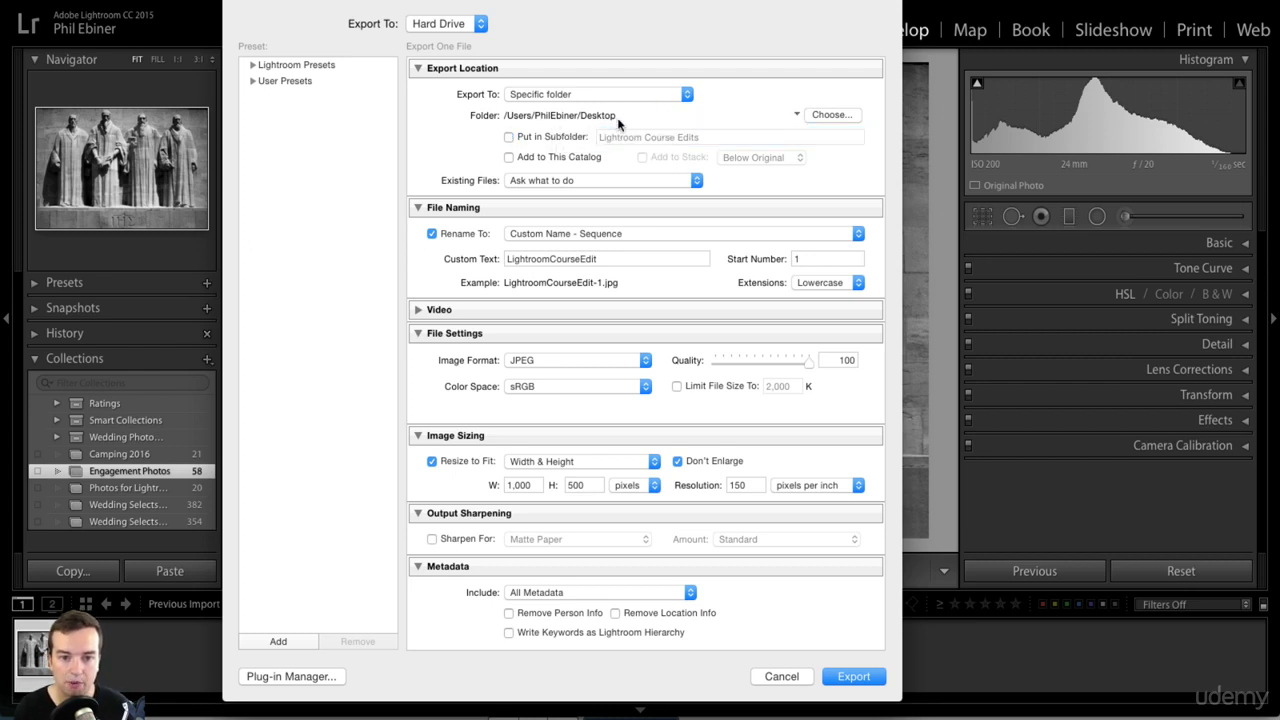
Step: Set the custom name of the exported file to Geneva Statues
{"action": "double_click", "coordinate": [506, 253]}
{"action": "type", "text": "Gene"}
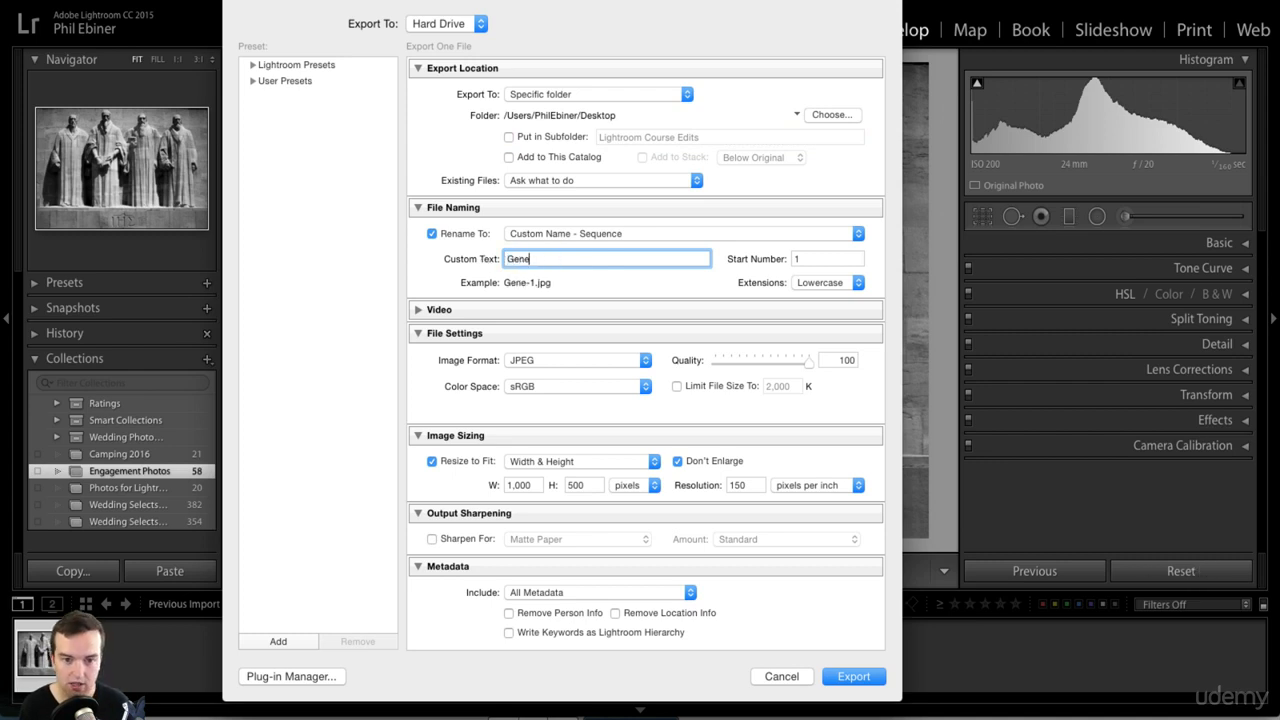
{"action": "type", "text": "va Statues"}
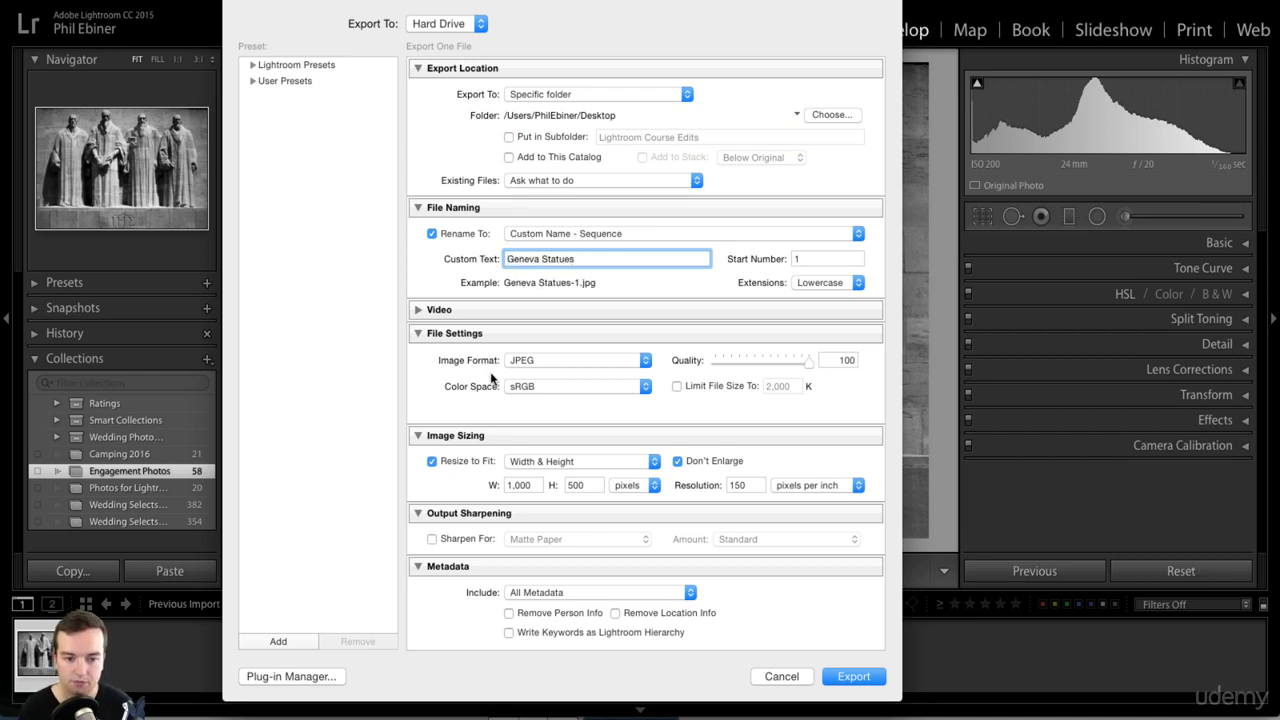
Step: Set the export image sizing to a width of 2,000 pixels and leave the height empty
{"action": "scroll", "coordinate": [491, 377], "scroll_direction": "down", "scroll_amount": 3}
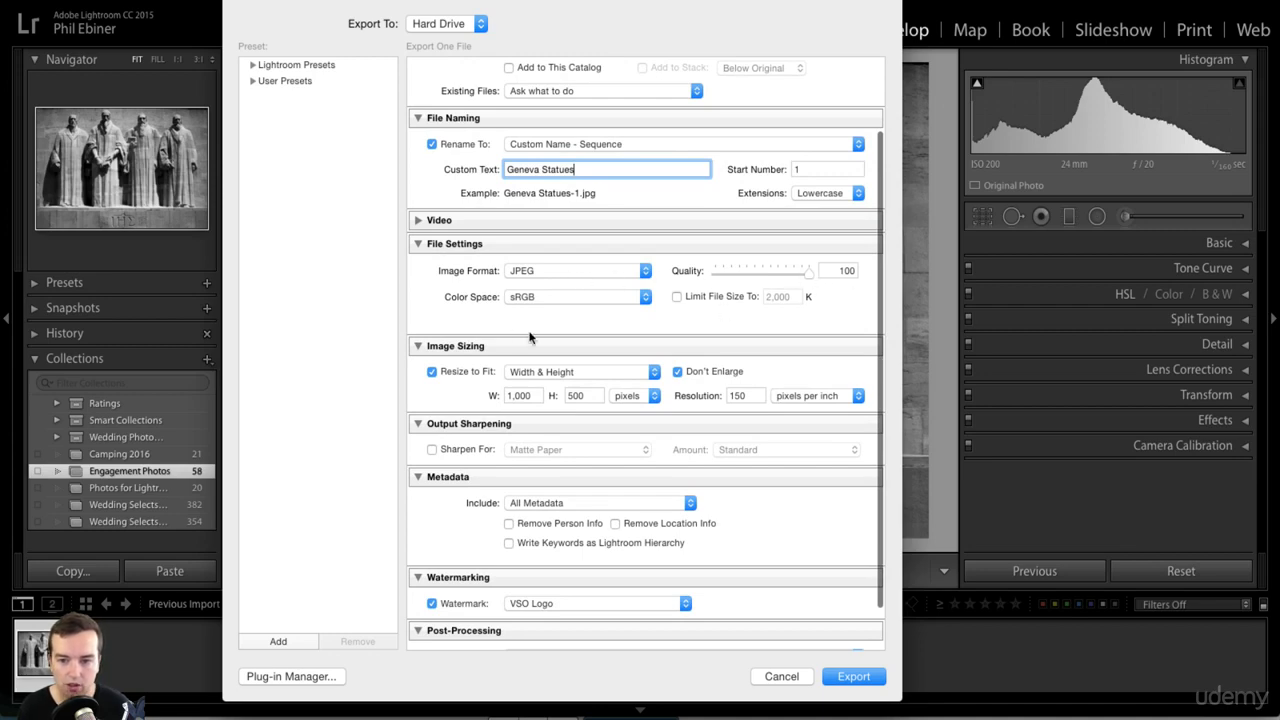
{"action": "scroll", "coordinate": [458, 391], "scroll_direction": "down", "scroll_amount": 2}
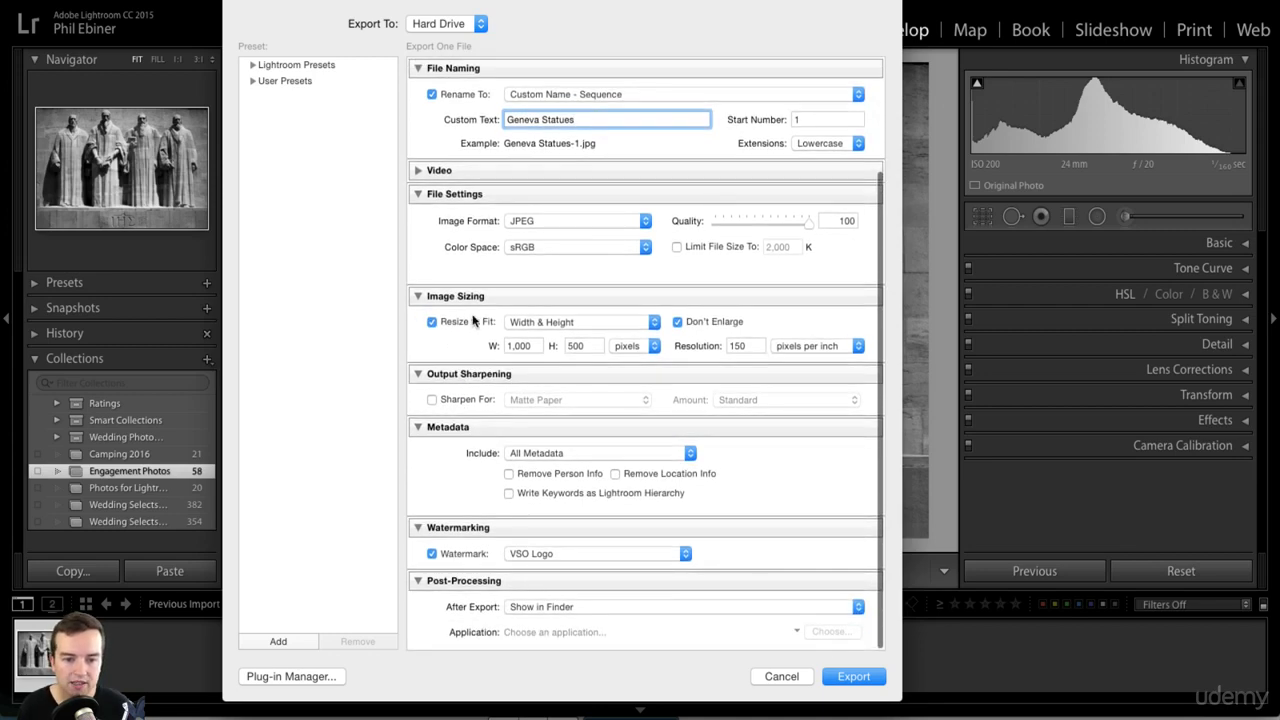
{"action": "left_click", "coordinate": [498, 344]}
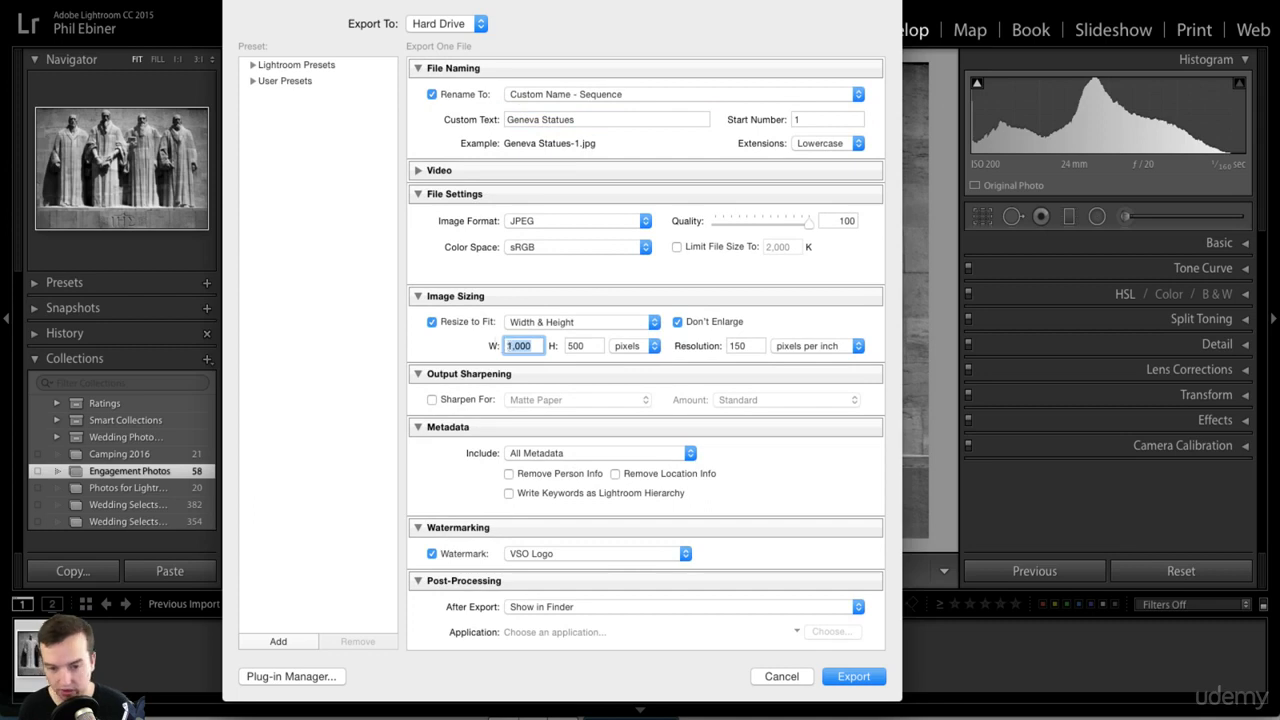
{"action": "type", "text": "200"}
{"action": "key", "text": "Tab"}
{"action": "key", "text": "BackSpace"}
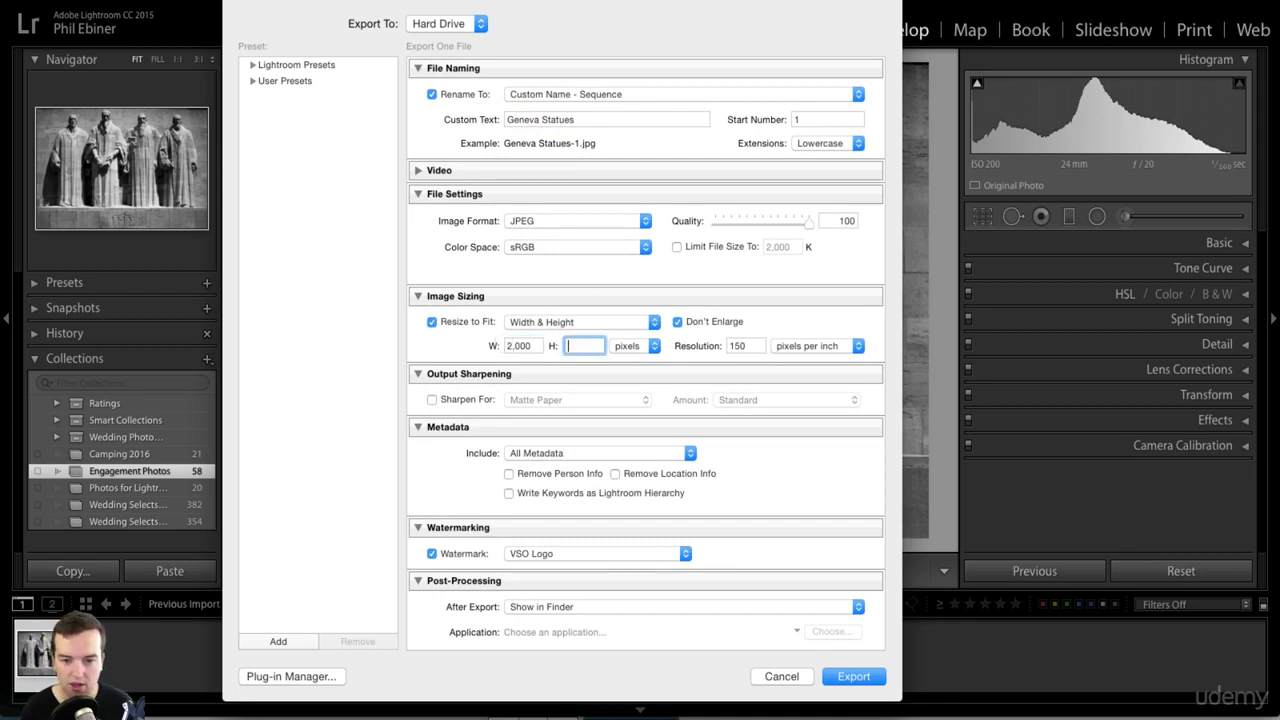
{"action": "left_click", "coordinate": [477, 337]}
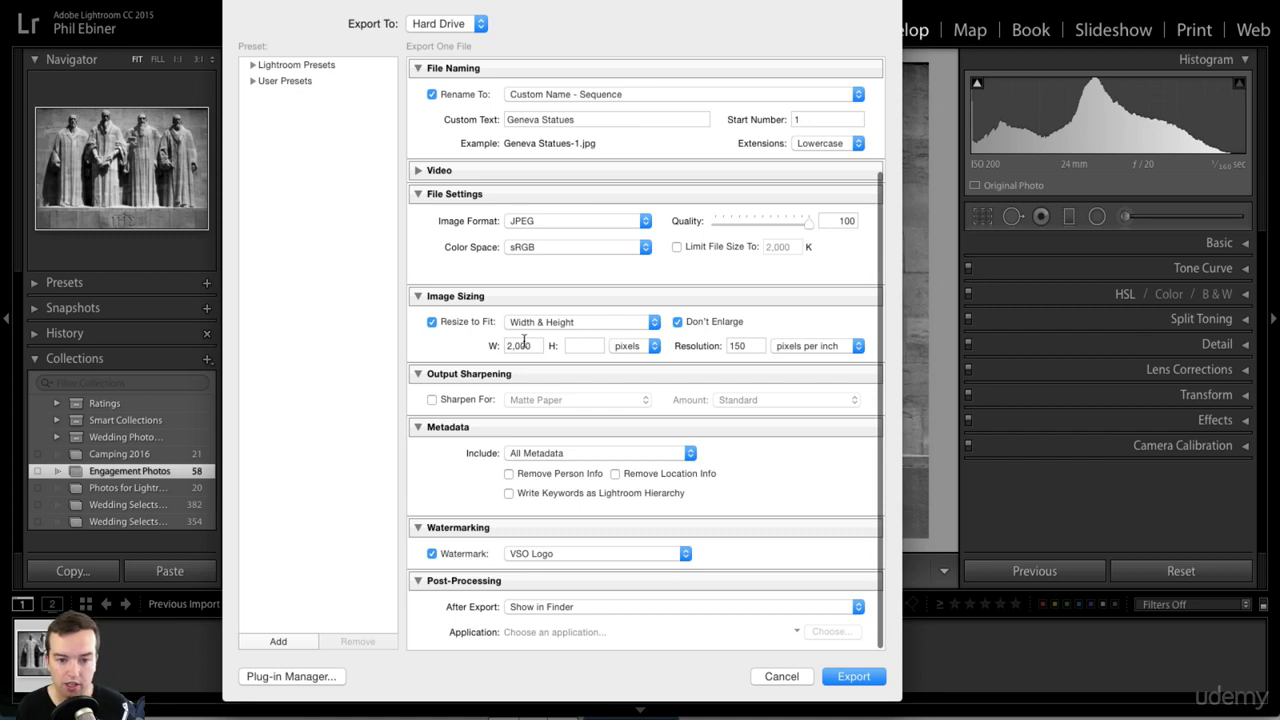
{"action": "left_click_drag", "start_coordinate": [530, 345], "coordinate": [490, 343]}
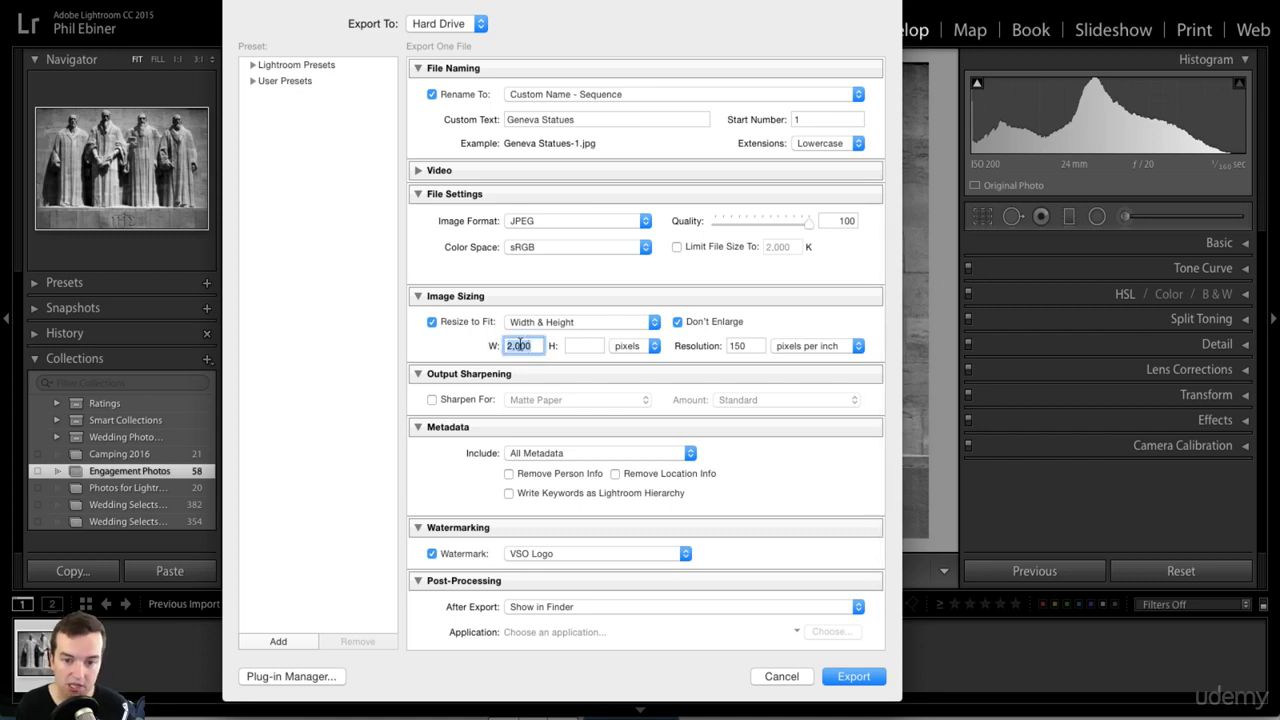
Step: Turn off the VSO Logo watermark and export the photo with the current settings
{"action": "left_click", "coordinate": [750, 346]}
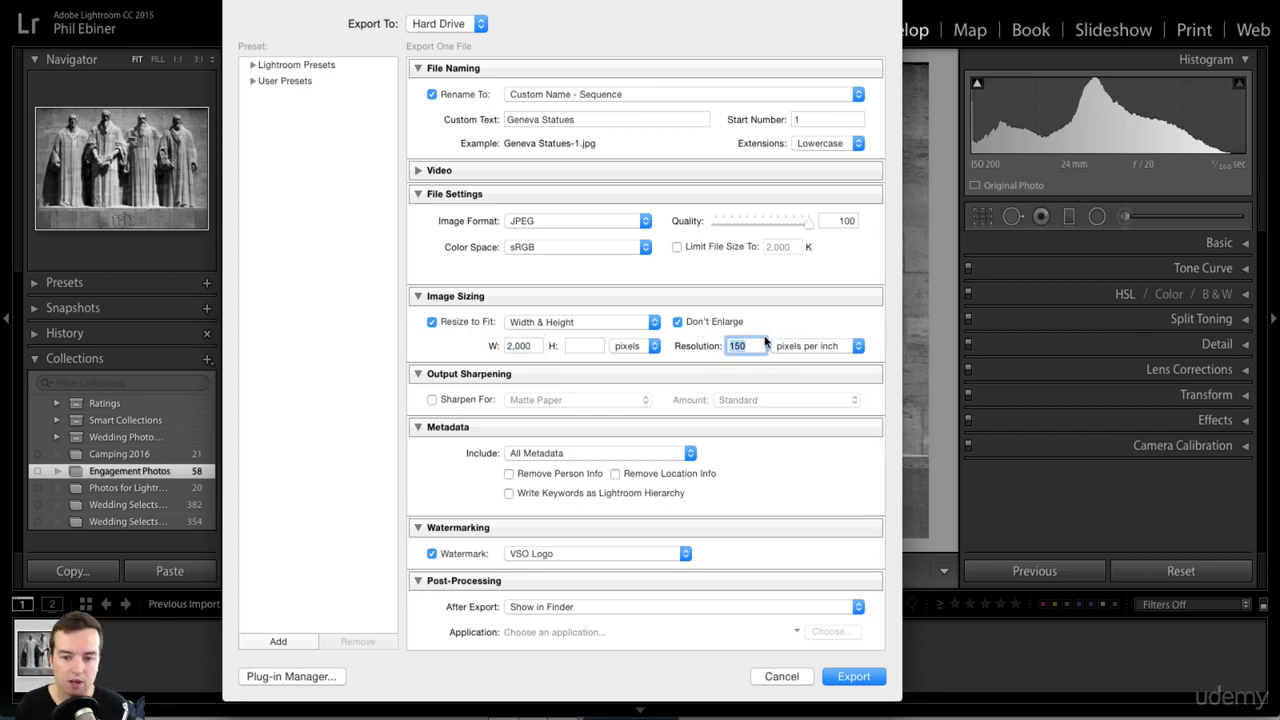
{"action": "scroll", "coordinate": [738, 301], "scroll_direction": "down", "scroll_amount": 2}
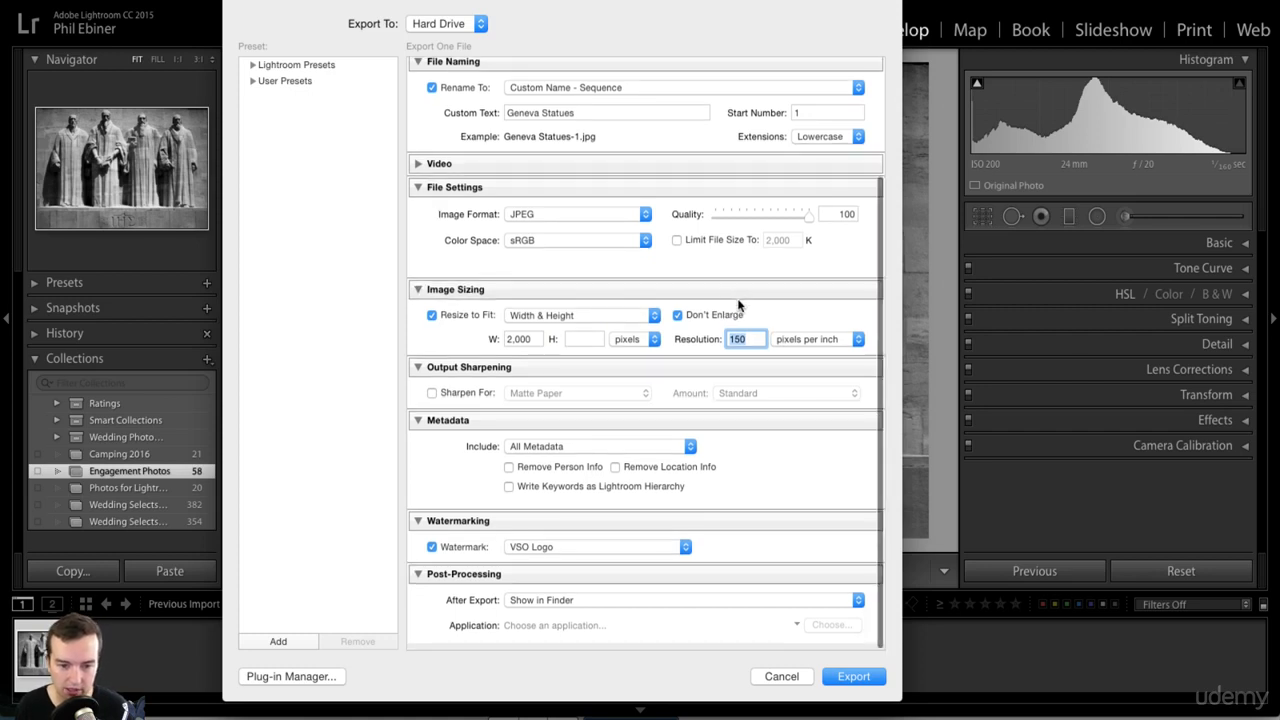
{"action": "left_click", "coordinate": [432, 554]}
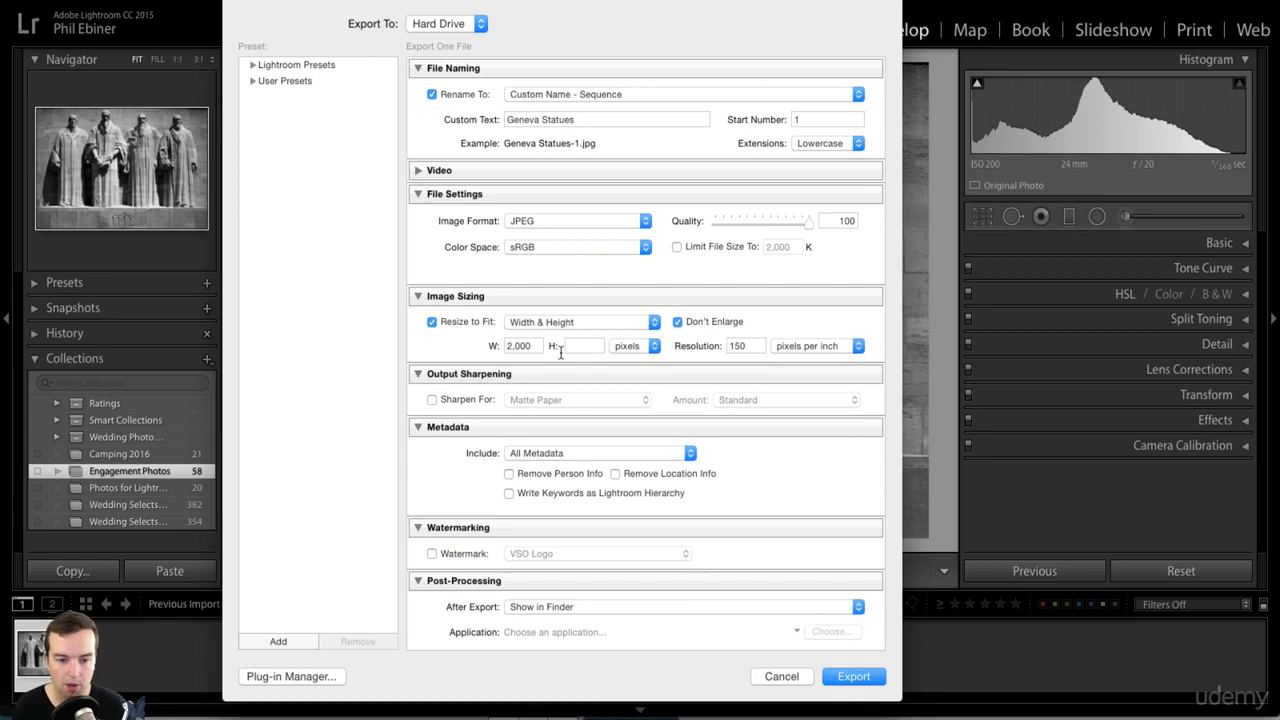
{"action": "scroll", "coordinate": [640, 500], "scroll_direction": "up", "scroll_amount": 5}
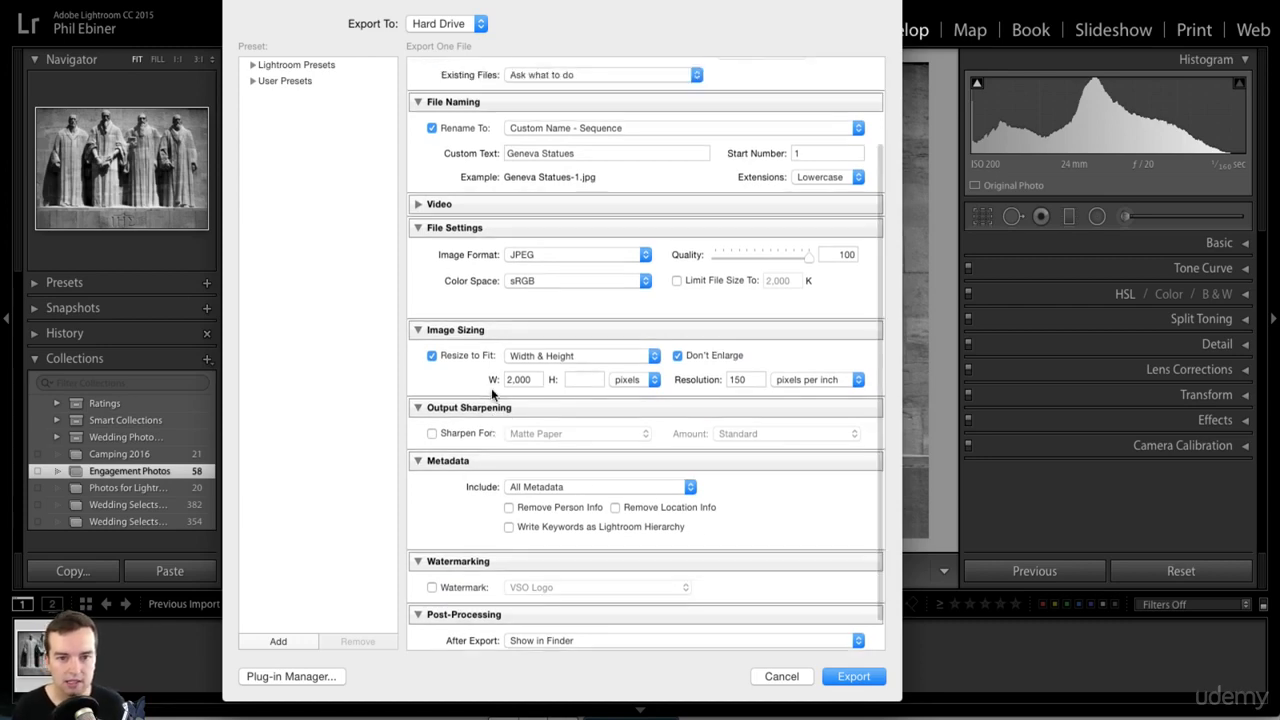
{"action": "left_click", "coordinate": [853, 677]}
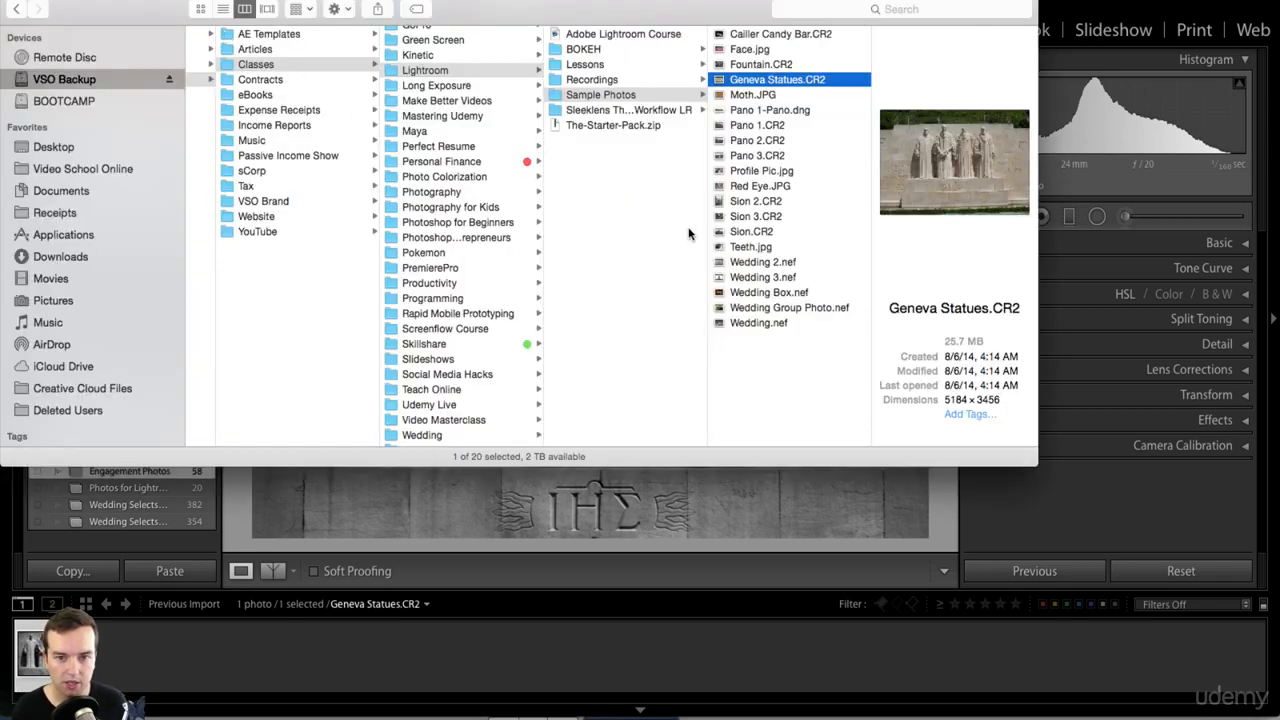
Step: In Finder, open the exported Geneva Statues-1.jpg from the Desktop and reposition and shrink its preview window to view the whole image
{"action": "left_click", "coordinate": [60, 148]}
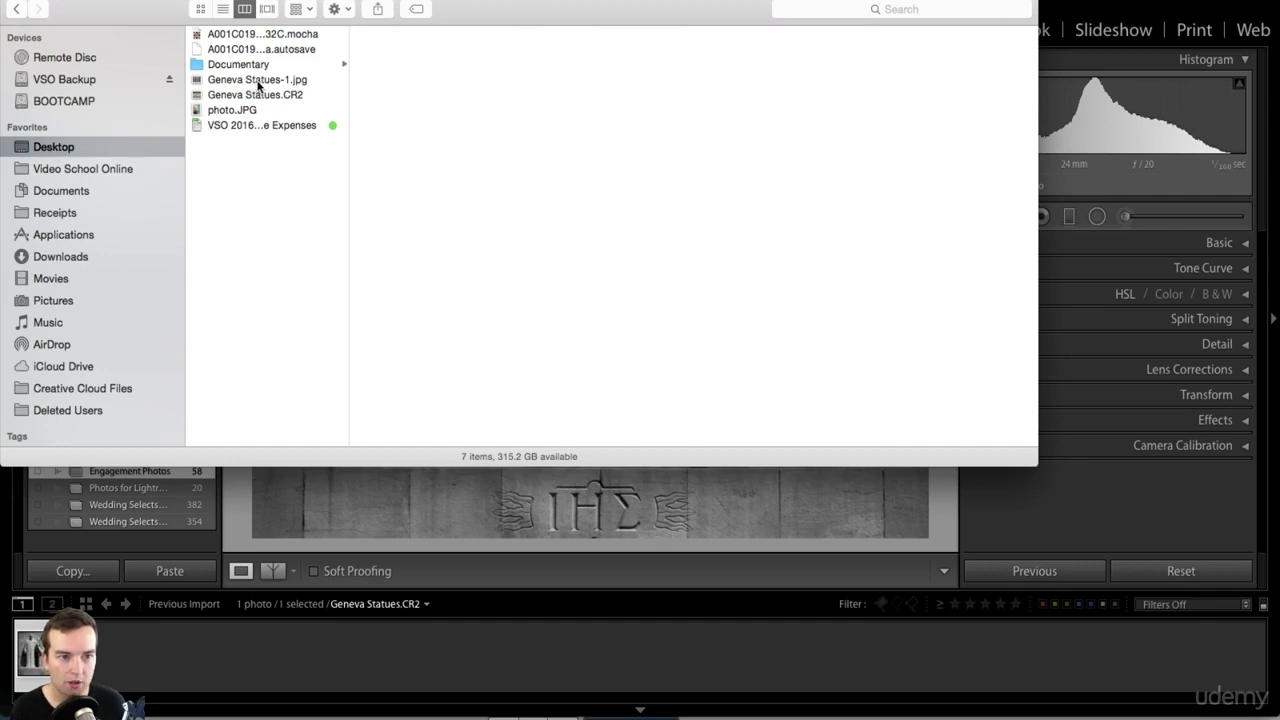
{"action": "left_click", "coordinate": [252, 82]}
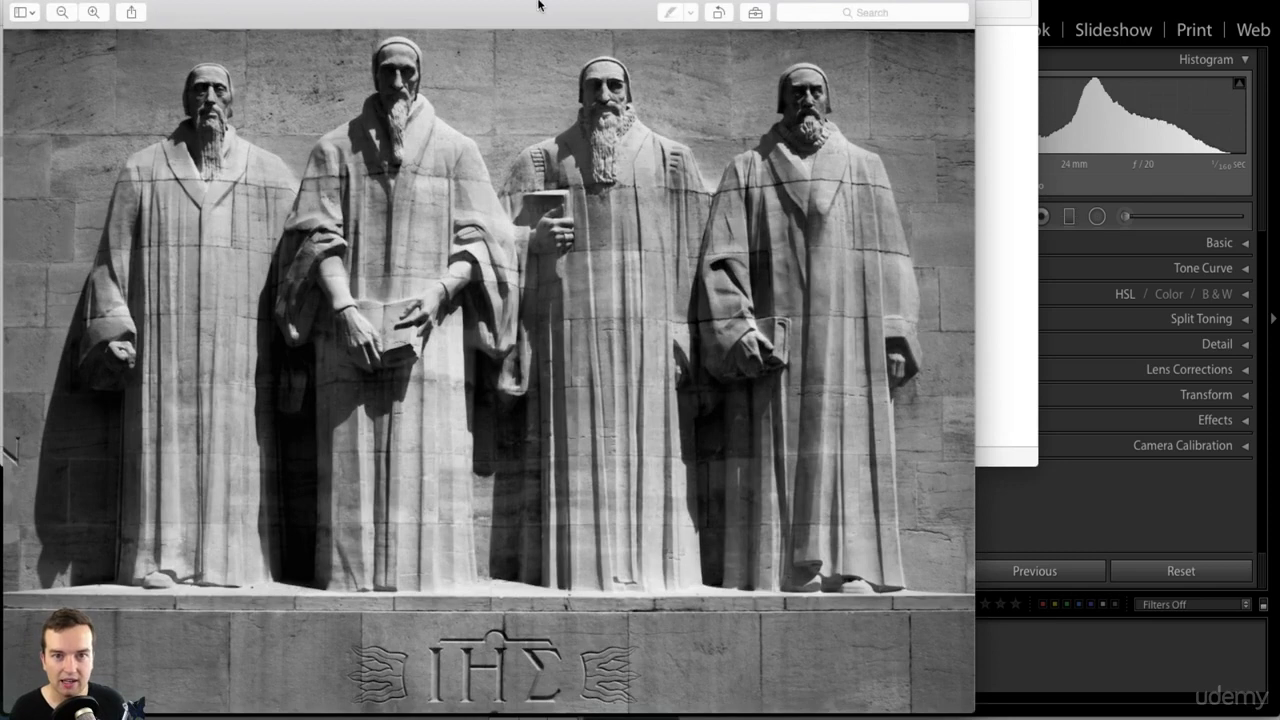
{"action": "left_click_drag", "start_coordinate": [538, 5], "coordinate": [703, 2]}
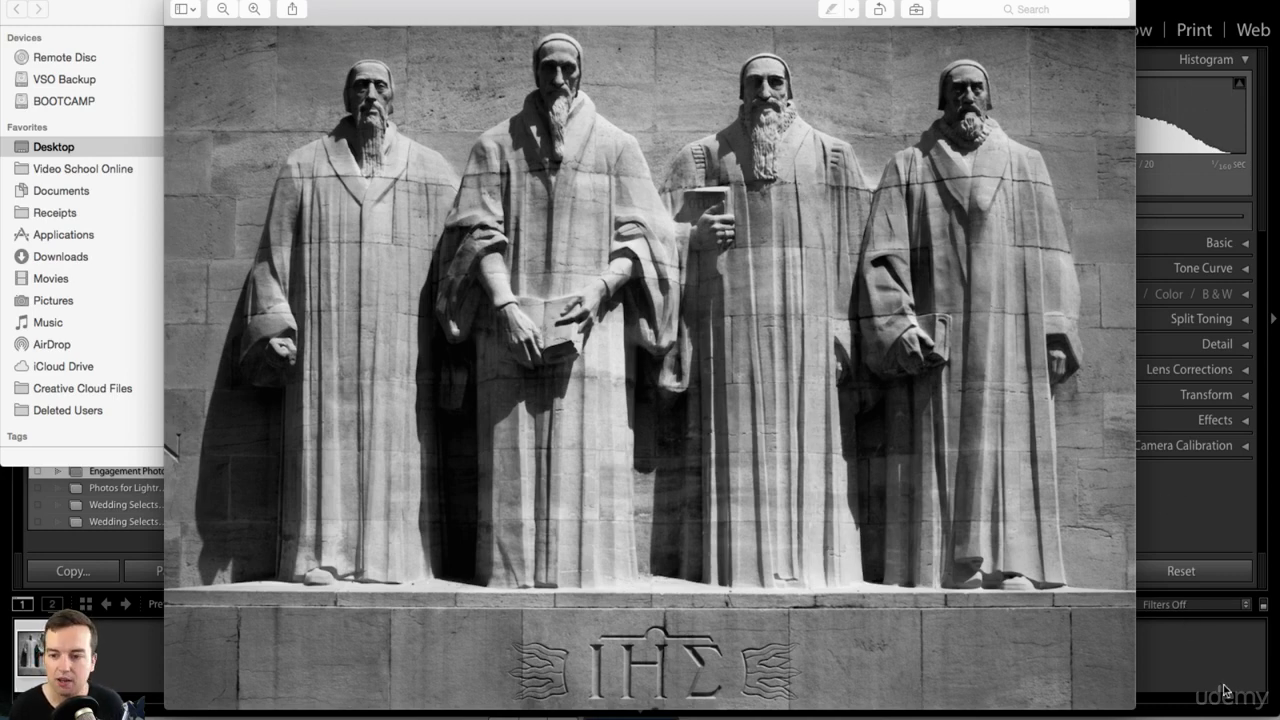
{"action": "left_click_drag", "start_coordinate": [1138, 703], "coordinate": [1082, 672]}
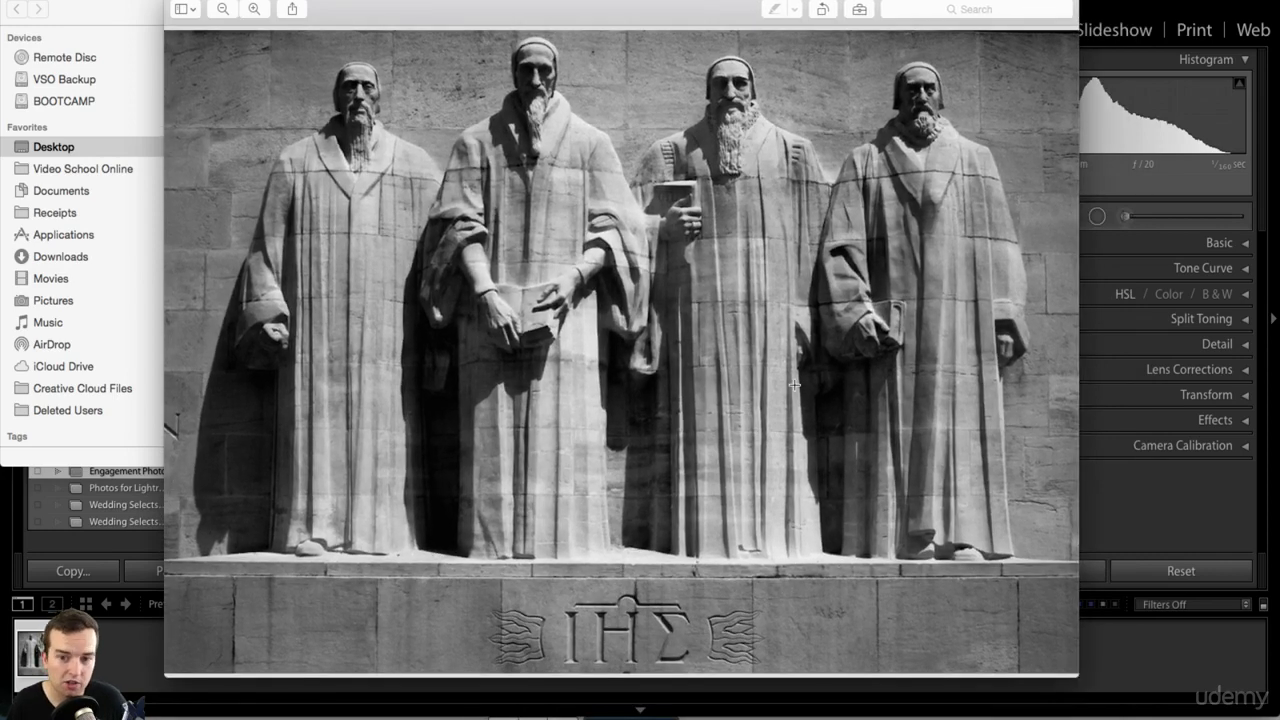